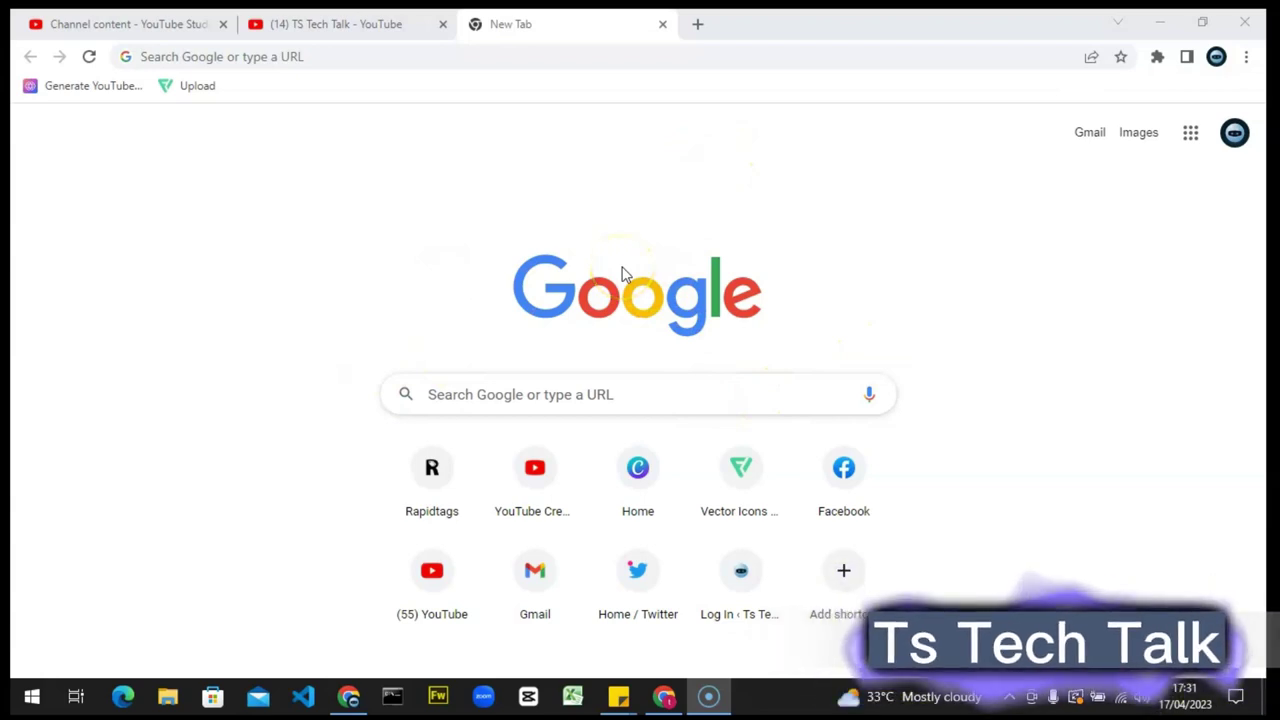
Switch to the '(14) TS Tech Talk - YouTube' tab in Chrome
{"action": "left_click", "coordinate": [323, 15]}
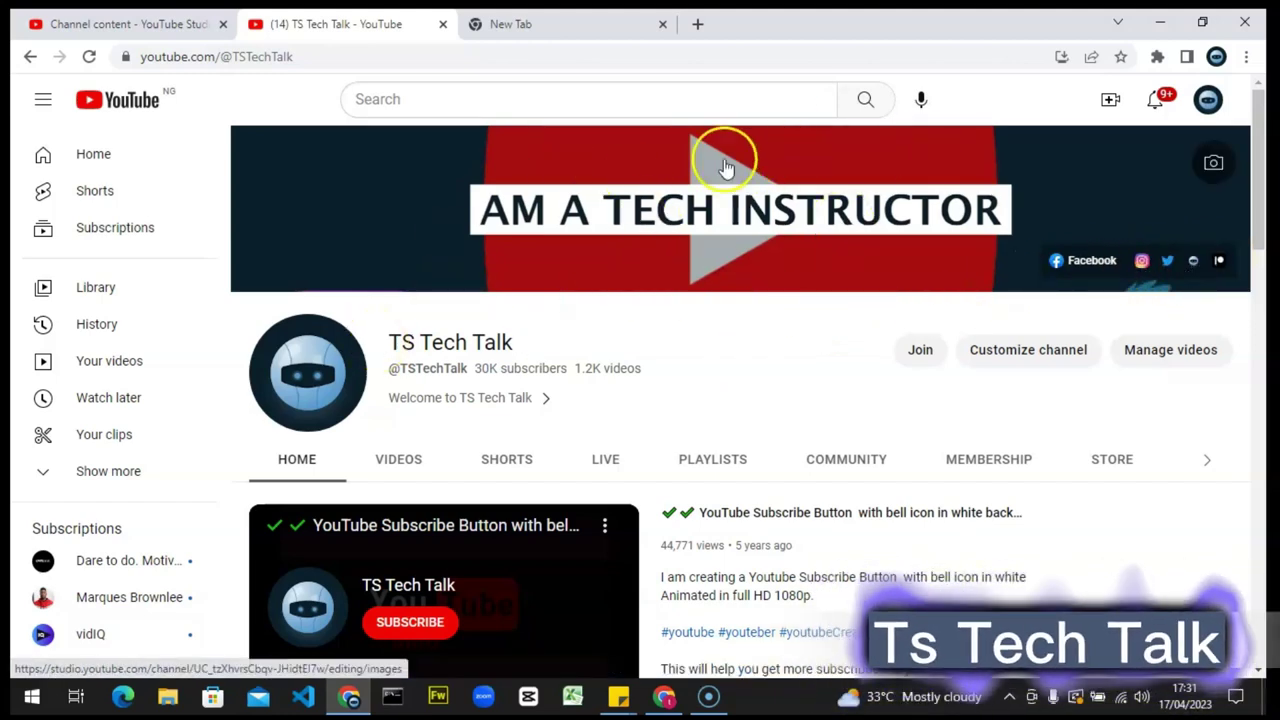
In the other Chrome window, delete the channel '/about' path from the address and reload
{"action": "left_click", "coordinate": [666, 697]}
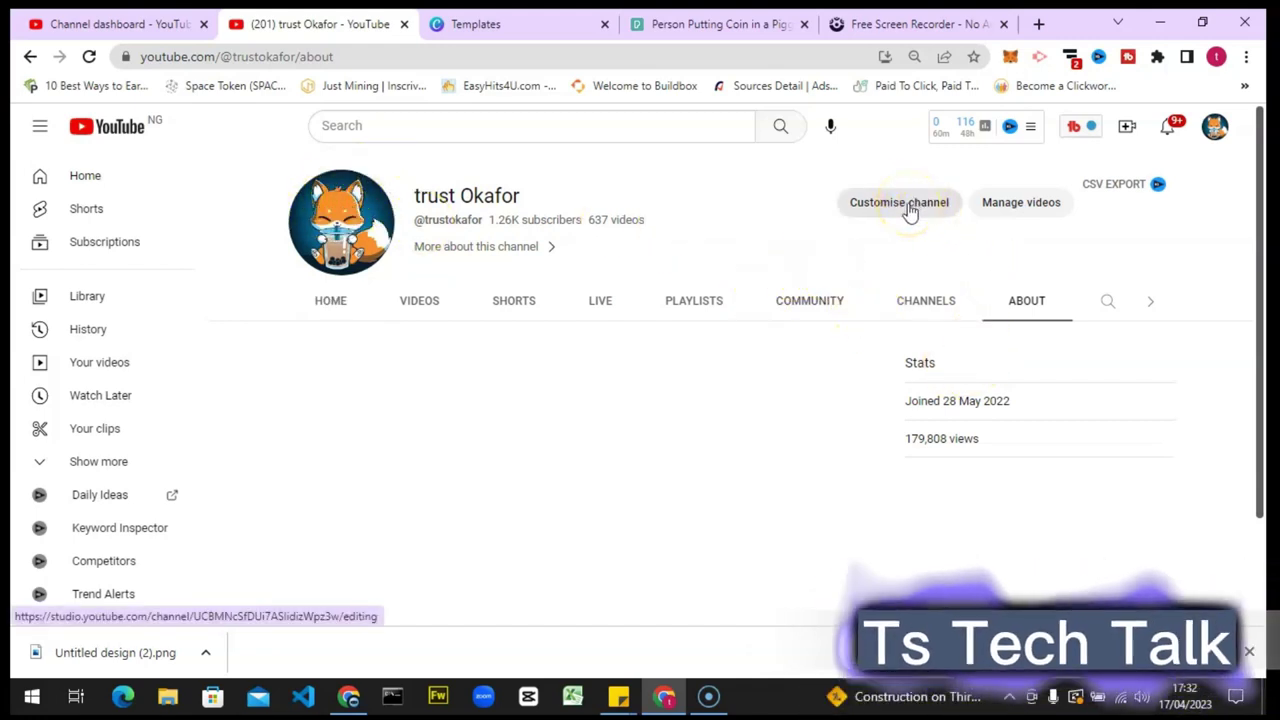
{"action": "left_click_drag", "start_coordinate": [338, 57], "coordinate": [212, 56]}
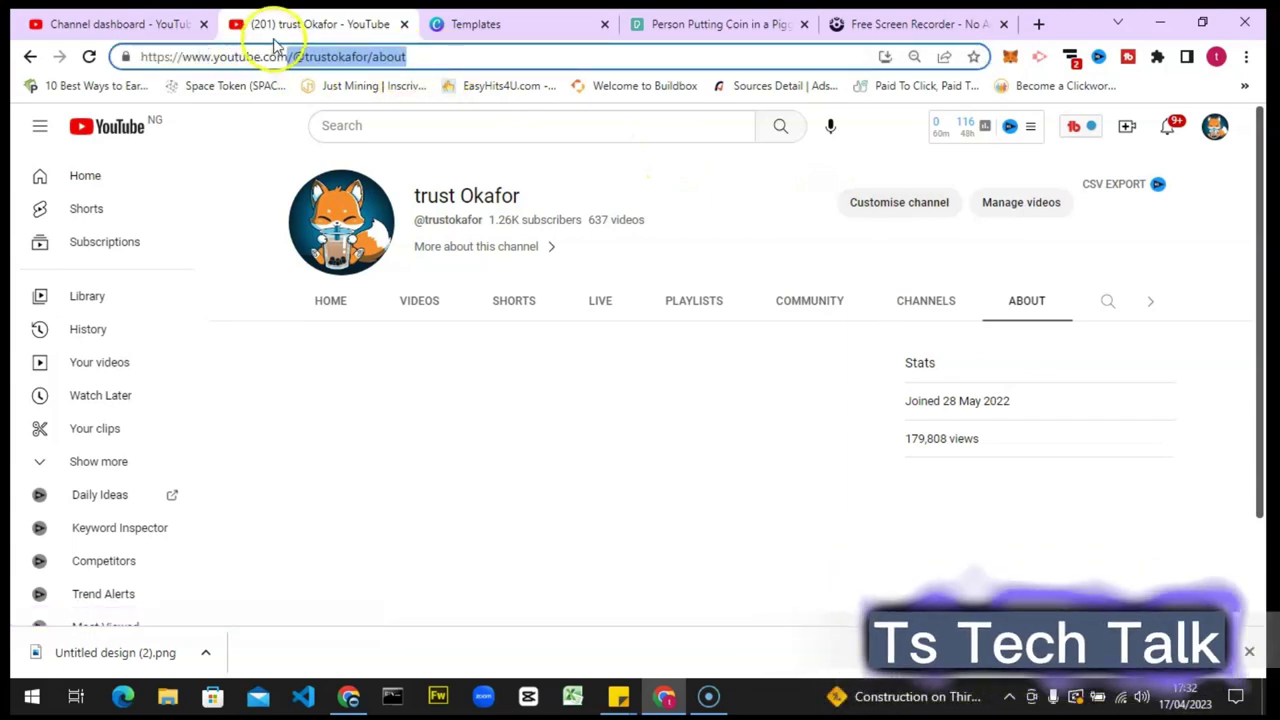
{"action": "key", "text": "BackSpace"}
{"action": "key", "text": "Return"}
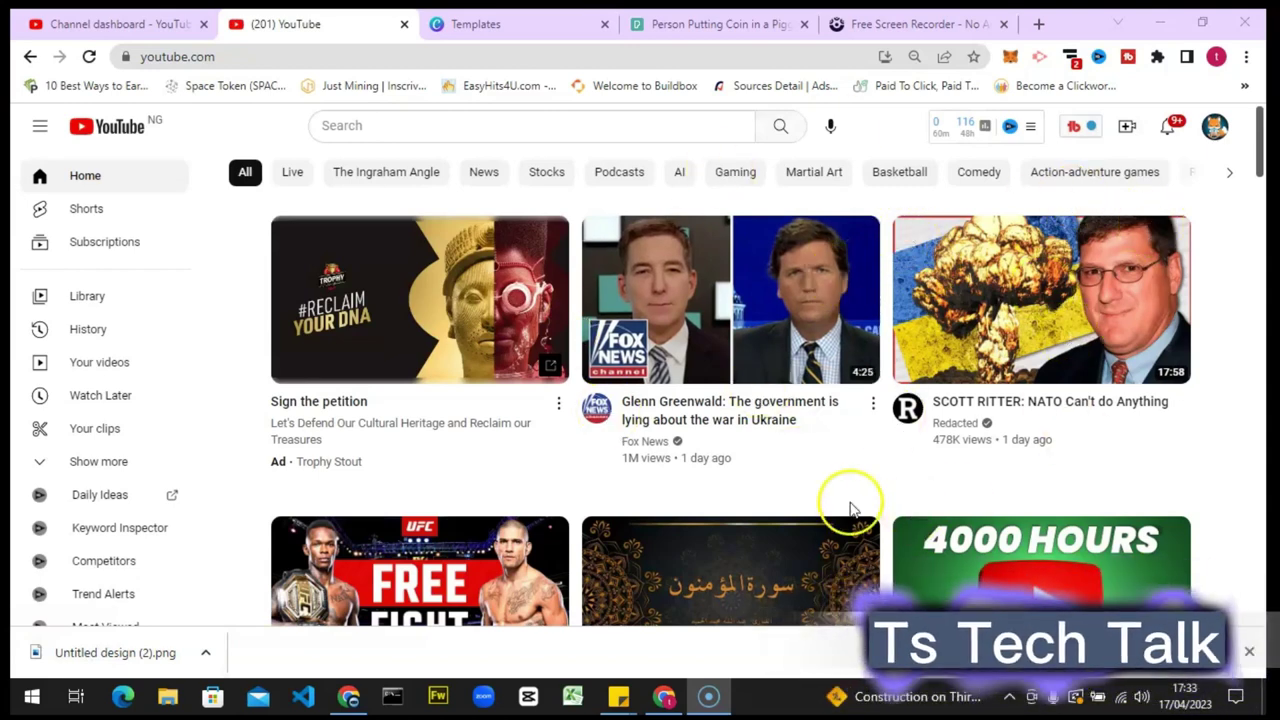
Dismiss the download bar and open 'Your channel' from the profile avatar menu
{"action": "left_click", "coordinate": [1249, 653]}
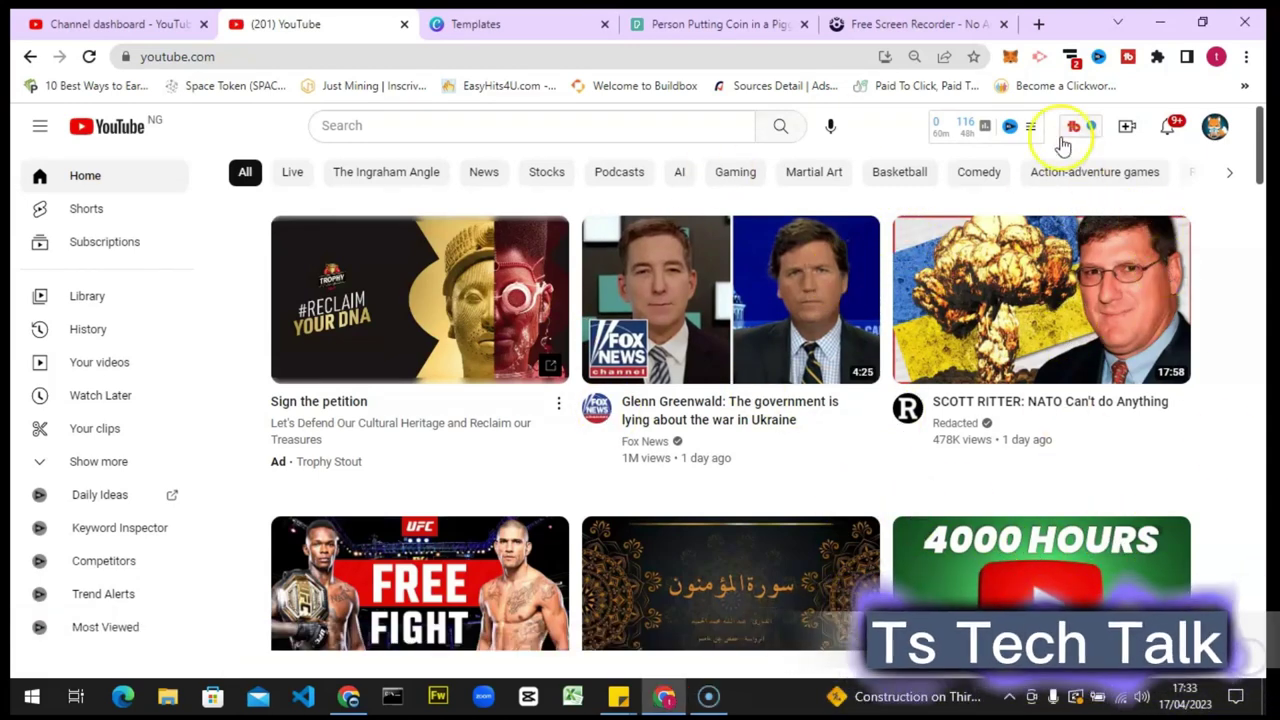
{"action": "left_click", "coordinate": [1215, 128]}
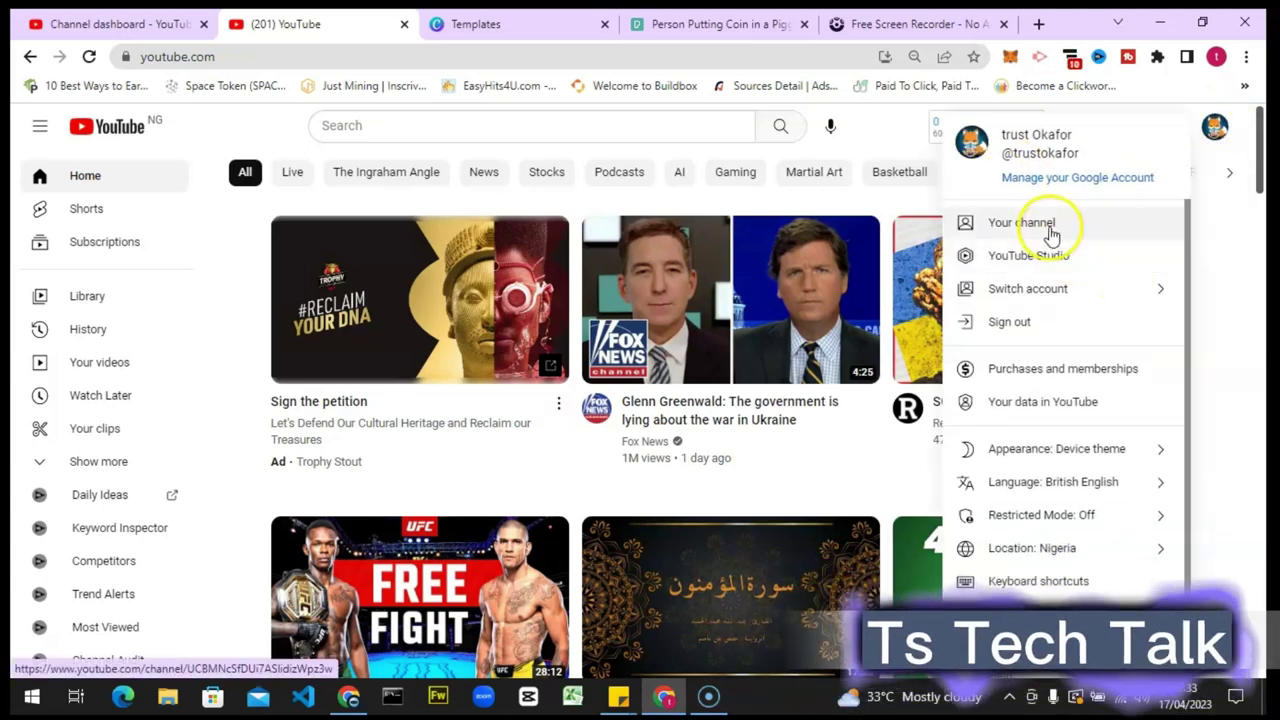
{"action": "left_click", "coordinate": [1050, 228]}
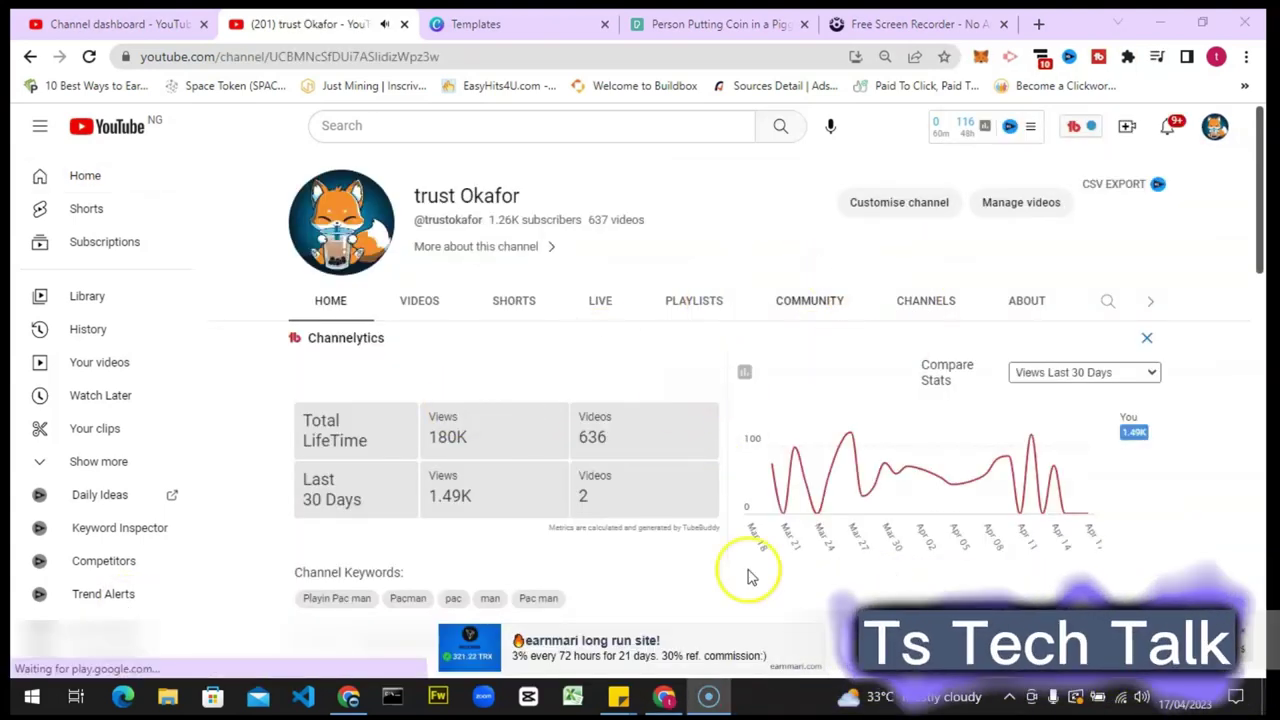
{"action": "scroll", "coordinate": [840, 410], "scroll_direction": "down", "scroll_amount": 3}
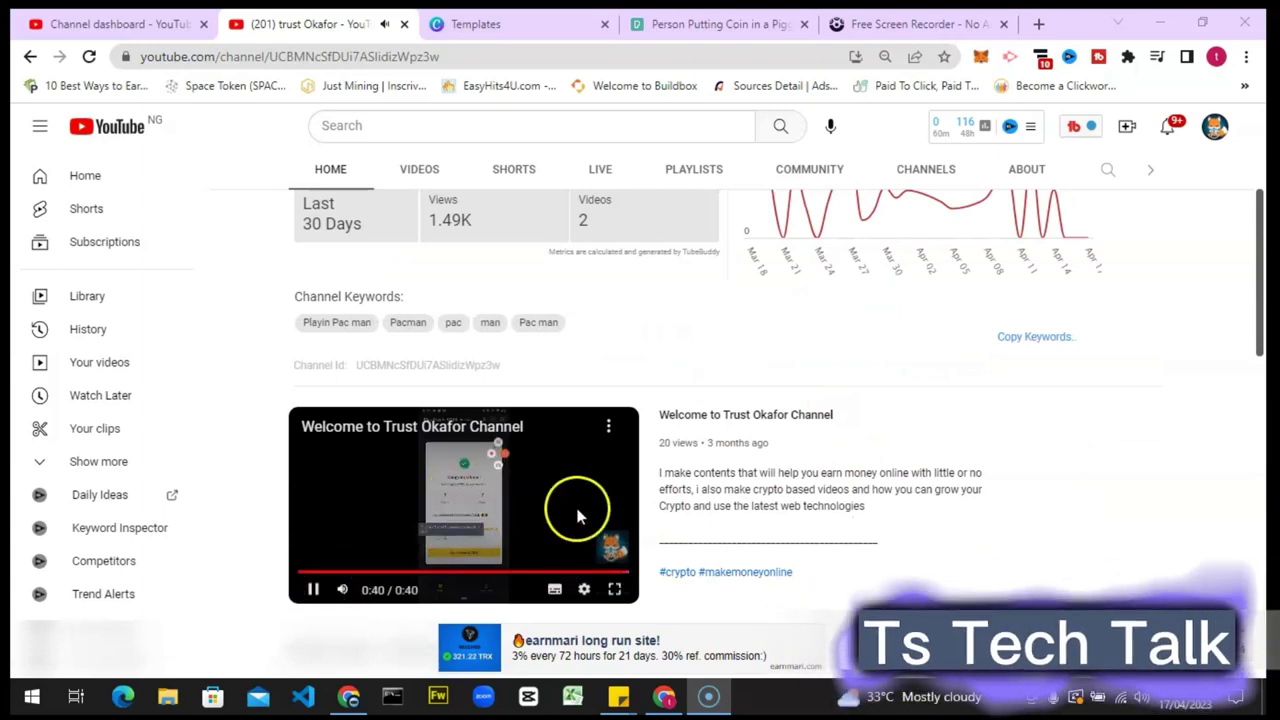
{"action": "scroll", "coordinate": [935, 445], "scroll_direction": "up", "scroll_amount": 1}
{"action": "scroll", "coordinate": [935, 445], "scroll_direction": "up", "scroll_amount": 2}
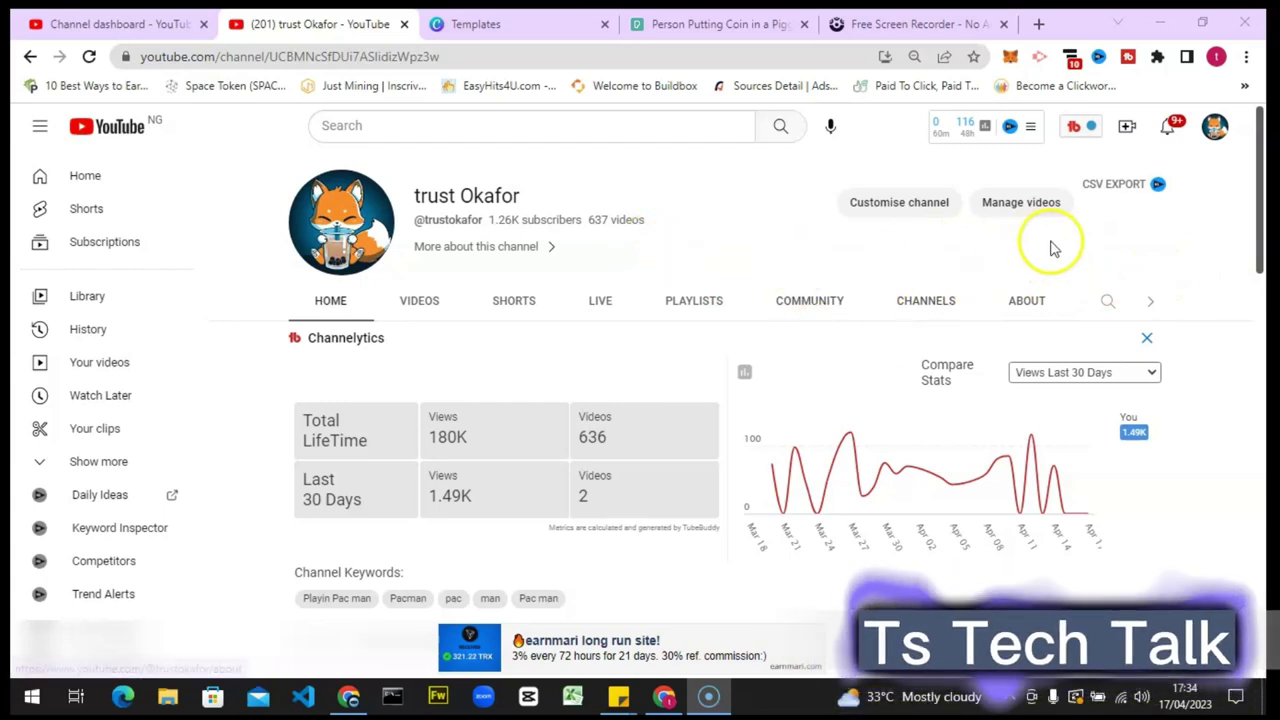
Open Customise channel in Studio and show the Branding tab
{"action": "left_click", "coordinate": [905, 217]}
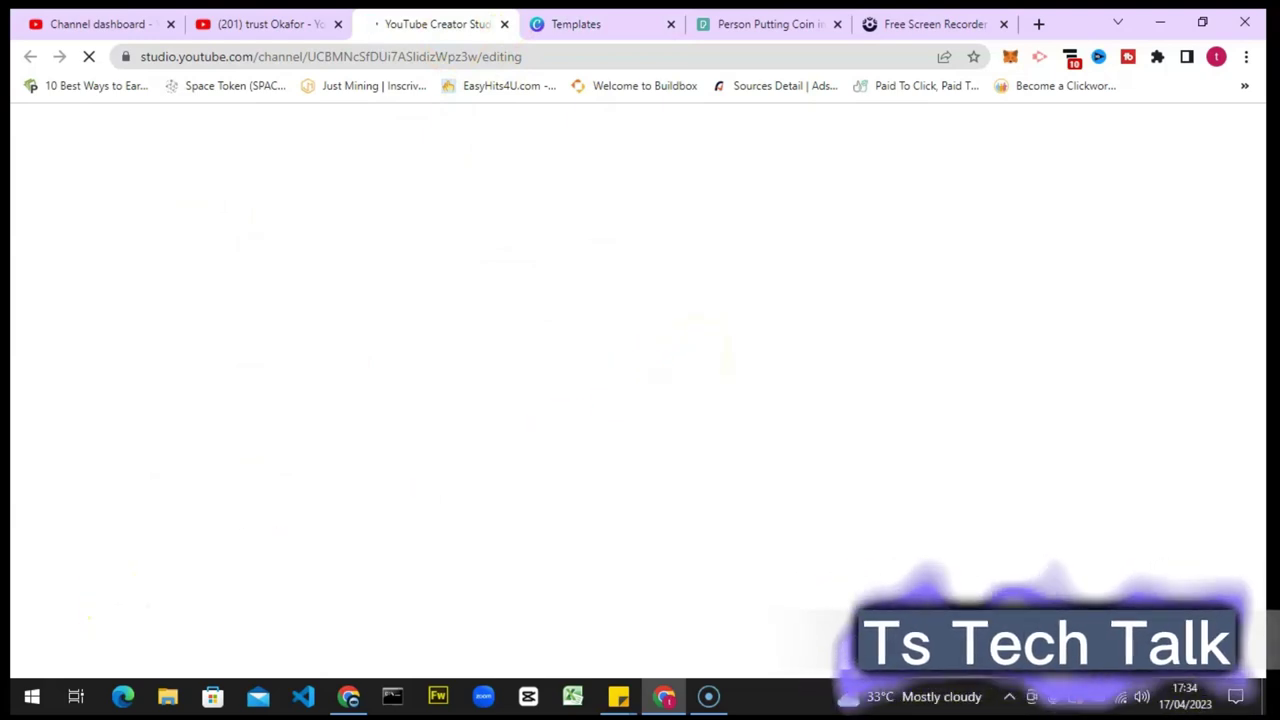
{"action": "scroll", "coordinate": [623, 366], "scroll_direction": "down", "scroll_amount": 4}
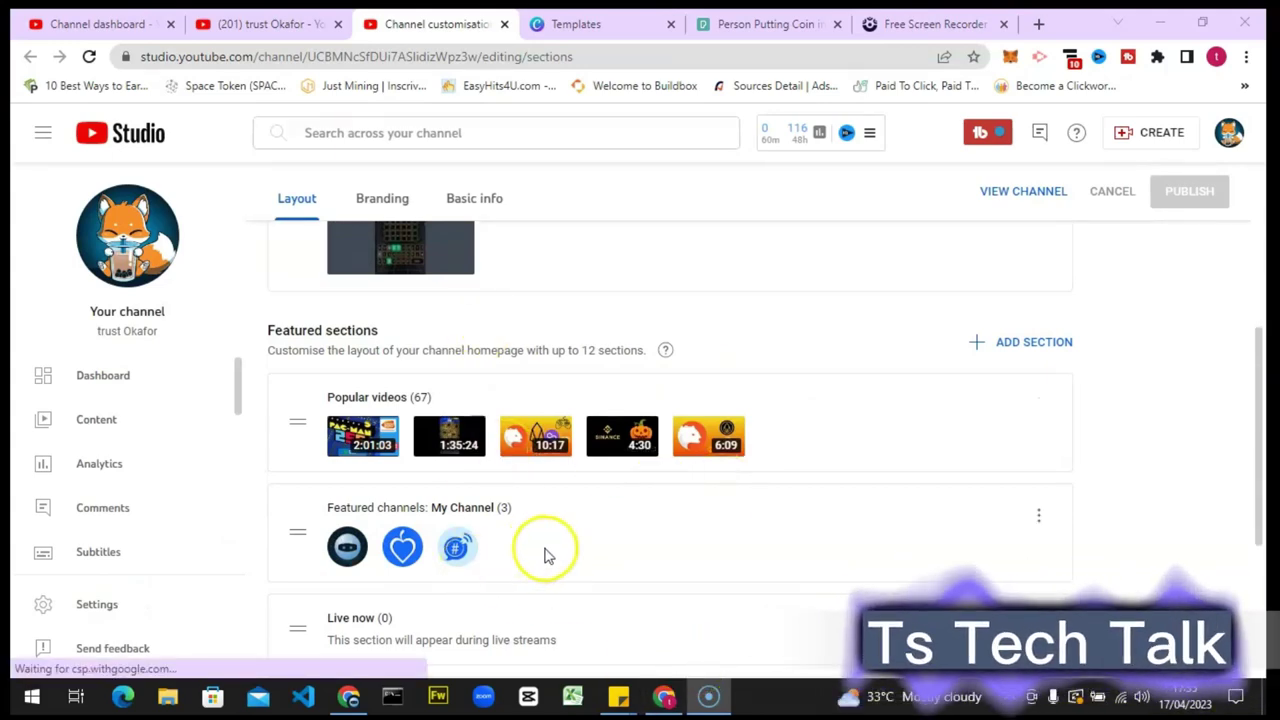
{"action": "scroll", "coordinate": [546, 551], "scroll_direction": "down", "scroll_amount": 2}
{"action": "scroll", "coordinate": [557, 528], "scroll_direction": "up", "scroll_amount": 1}
{"action": "scroll", "coordinate": [546, 514], "scroll_direction": "up", "scroll_amount": 5}
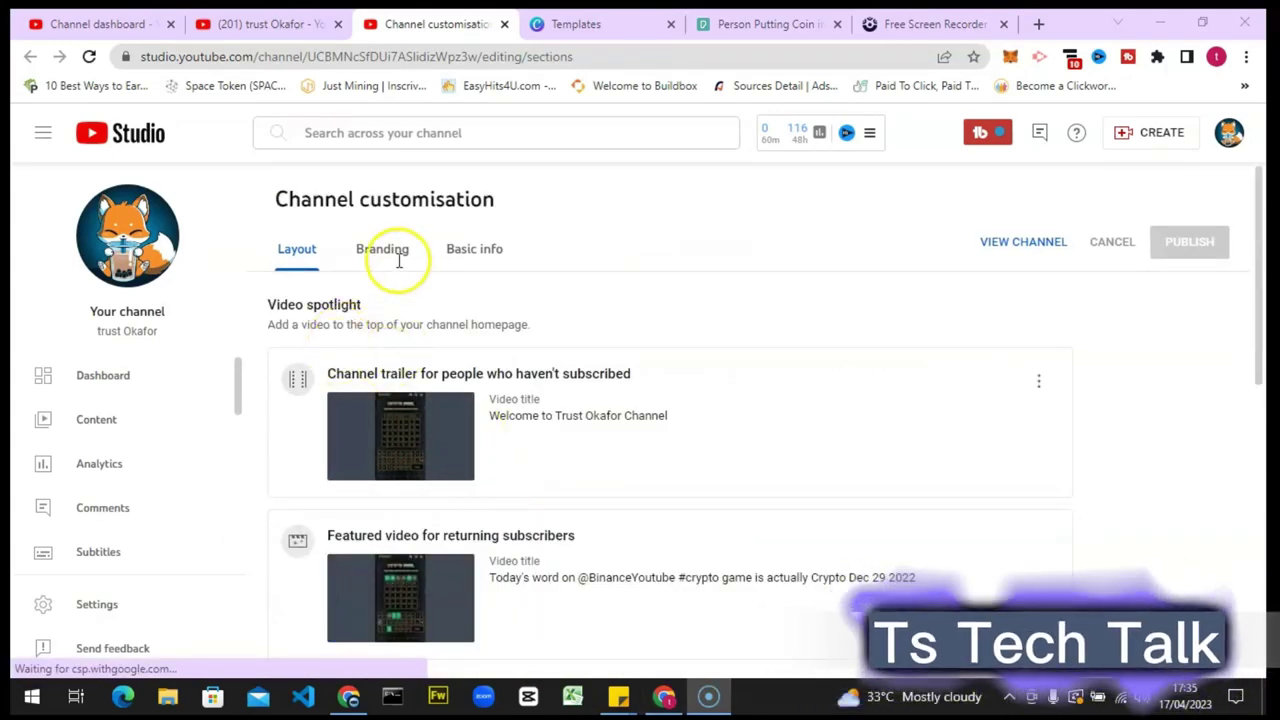
{"action": "left_click", "coordinate": [398, 260]}
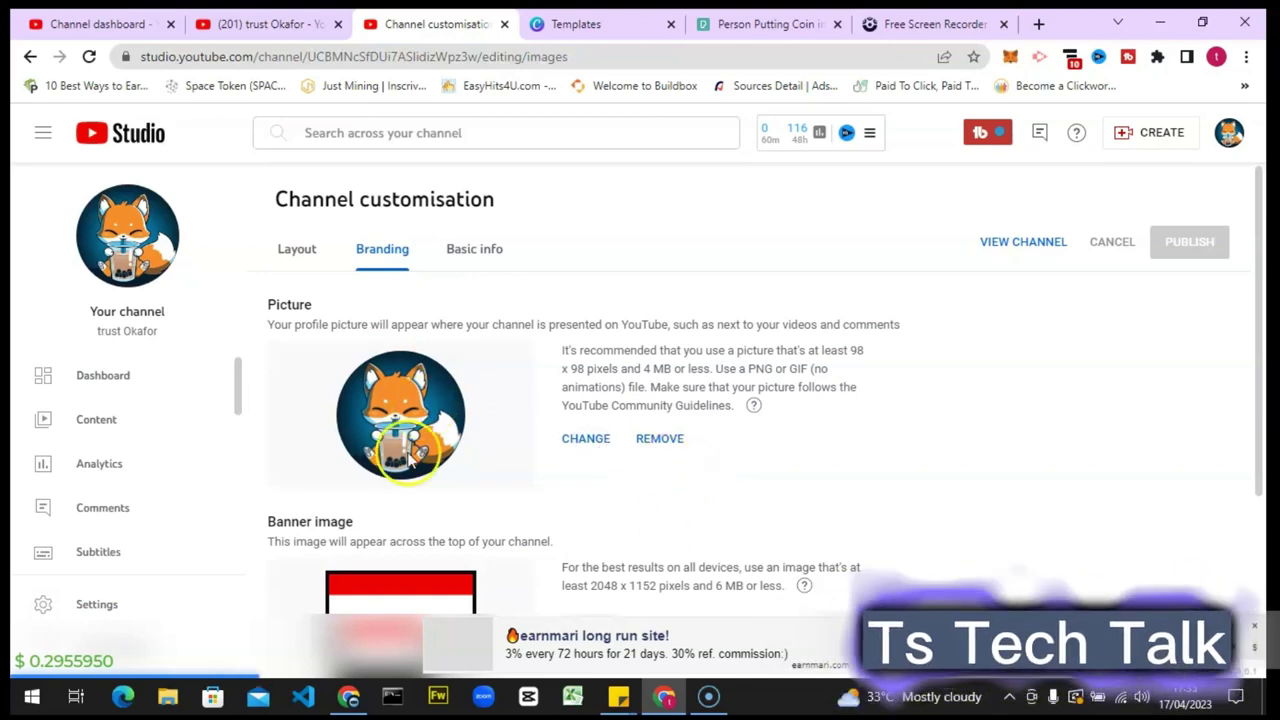
Set the profile picture to 'Untitled design (2)' and accept the crop
{"action": "left_click", "coordinate": [586, 438]}
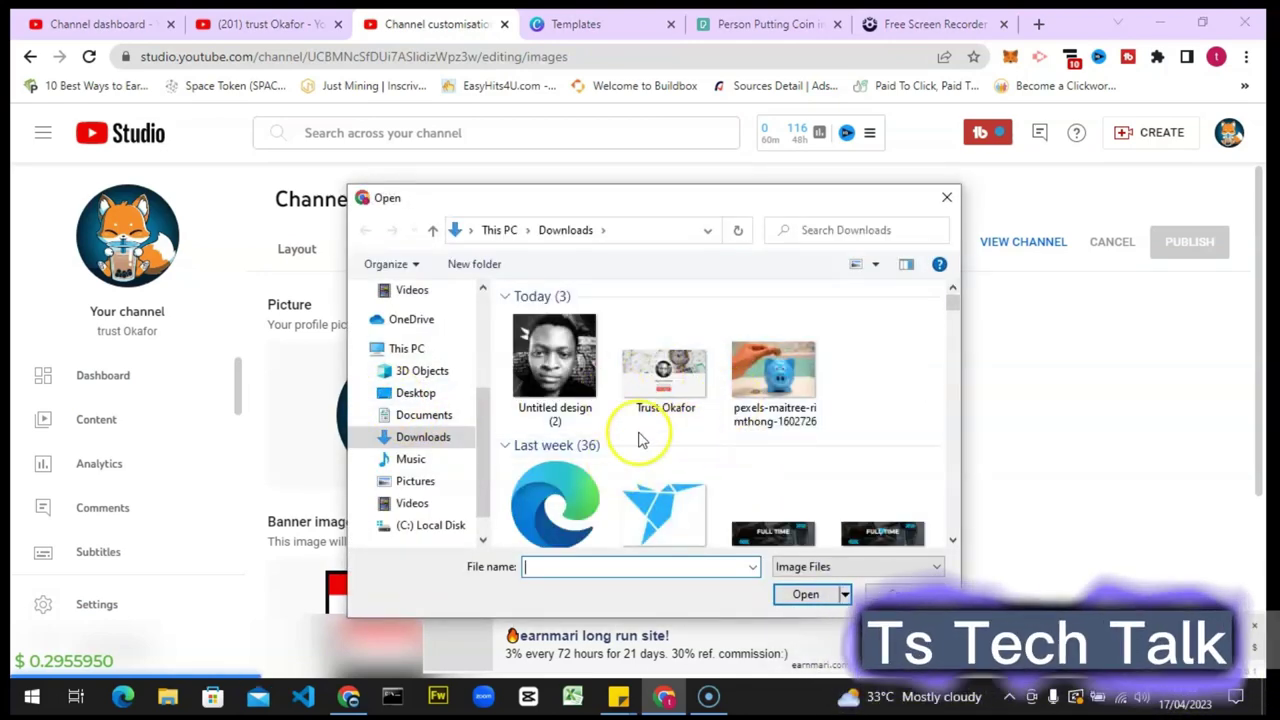
{"action": "left_click", "coordinate": [580, 383]}
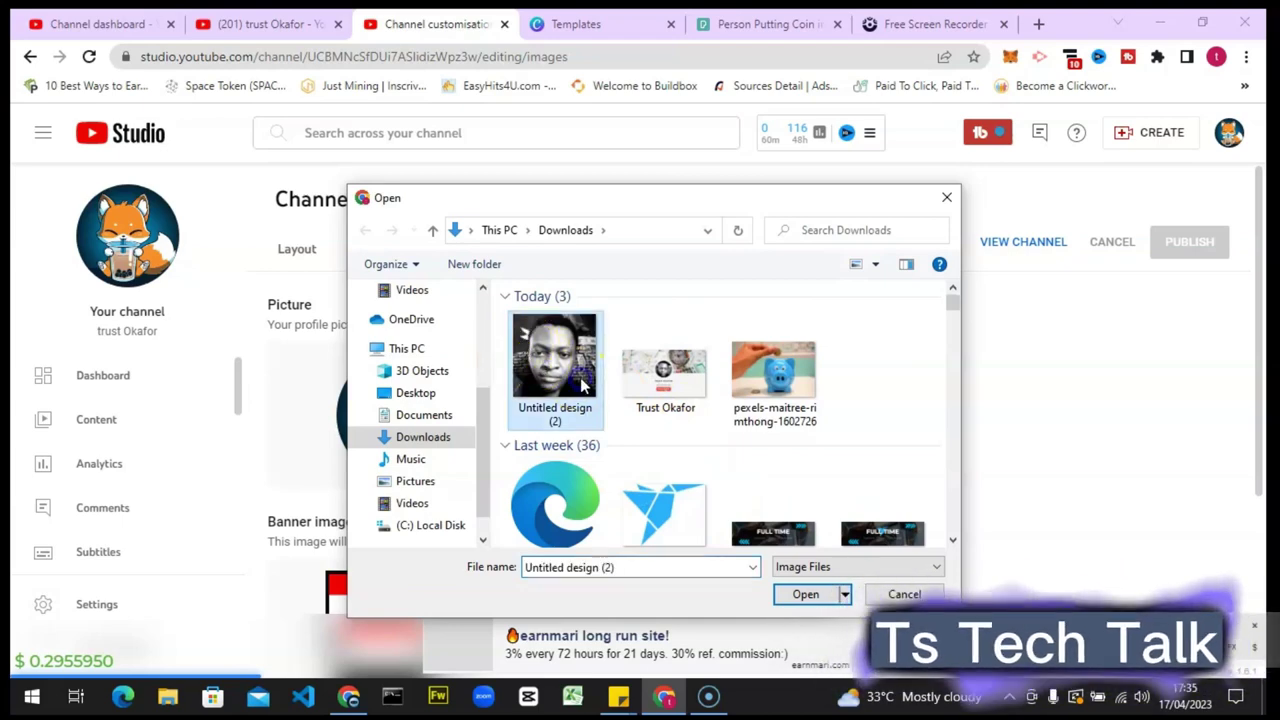
{"action": "left_click", "coordinate": [805, 594]}
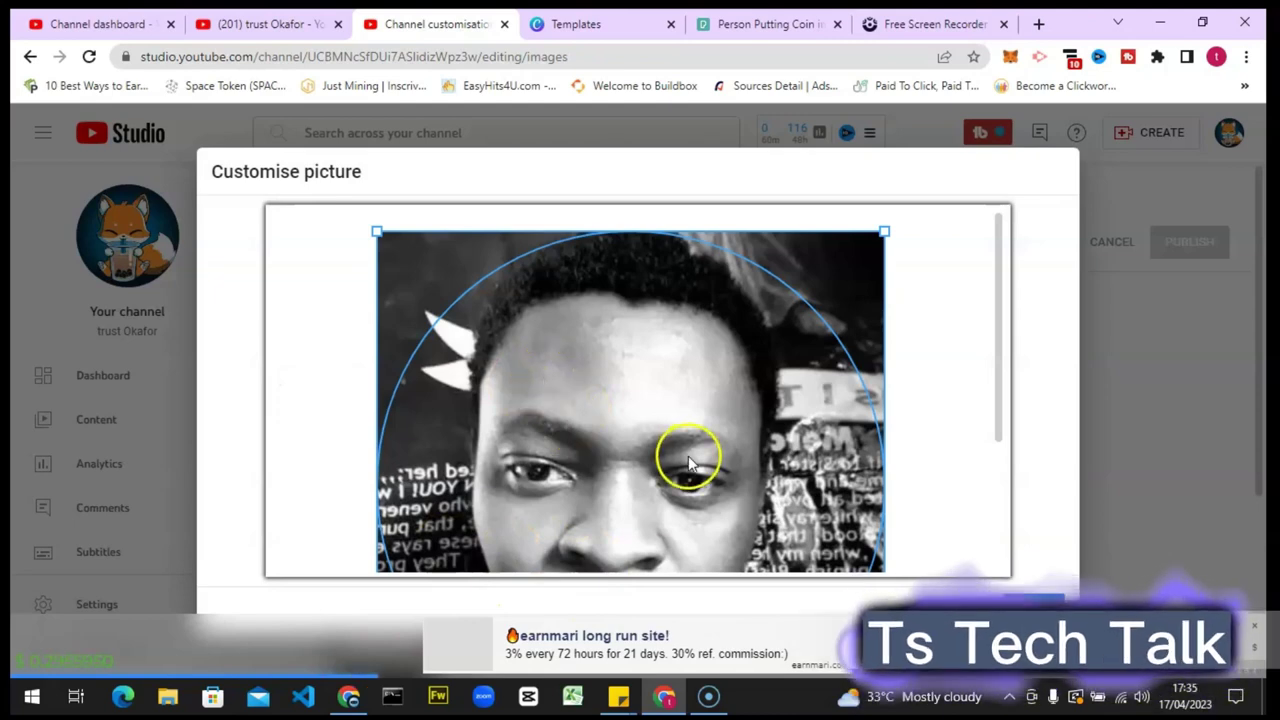
{"action": "scroll", "coordinate": [926, 420], "scroll_direction": "down", "scroll_amount": 3}
{"action": "scroll", "coordinate": [850, 430], "scroll_direction": "up", "scroll_amount": 3}
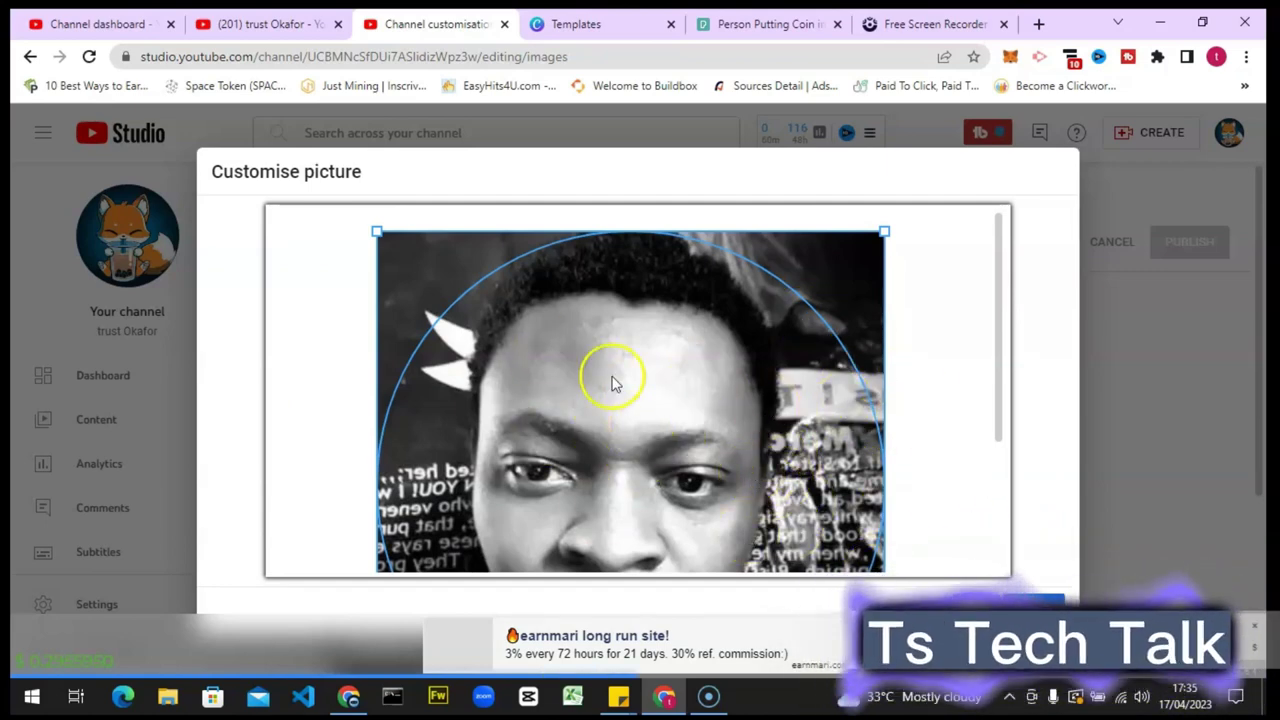
{"action": "key", "text": "Escape"}
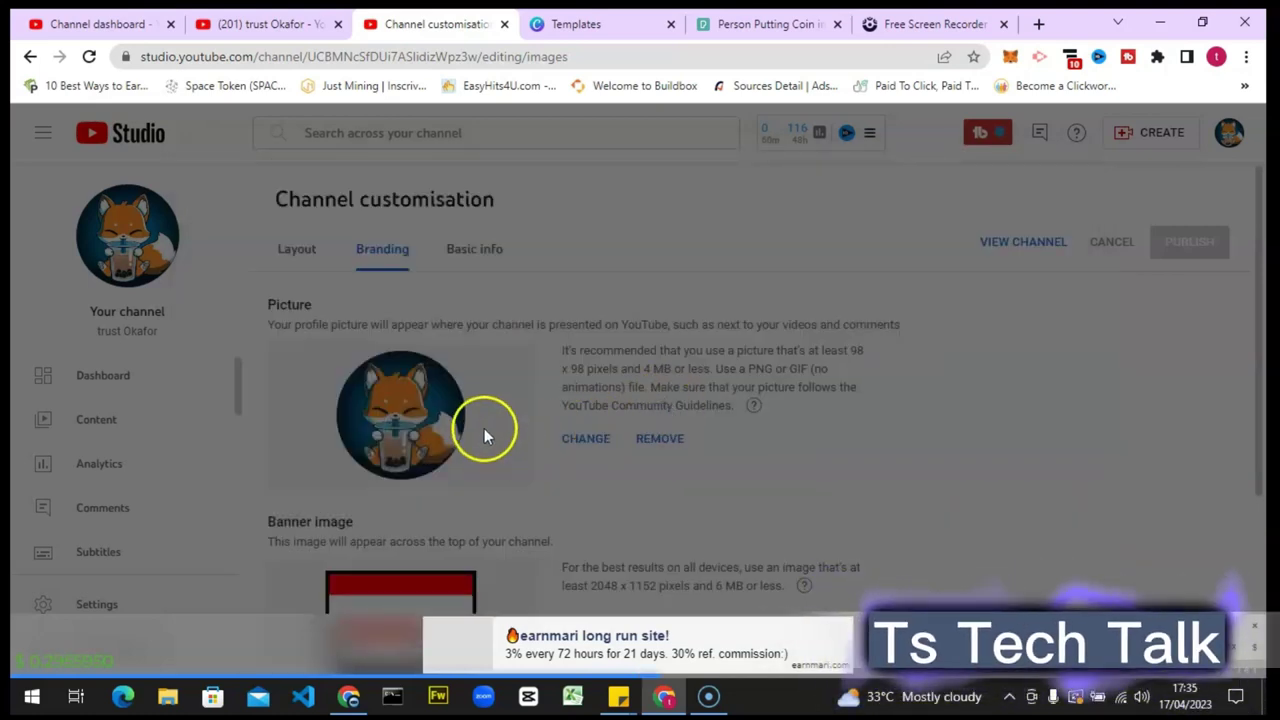
{"action": "scroll", "coordinate": [783, 480], "scroll_direction": "down", "scroll_amount": 3}
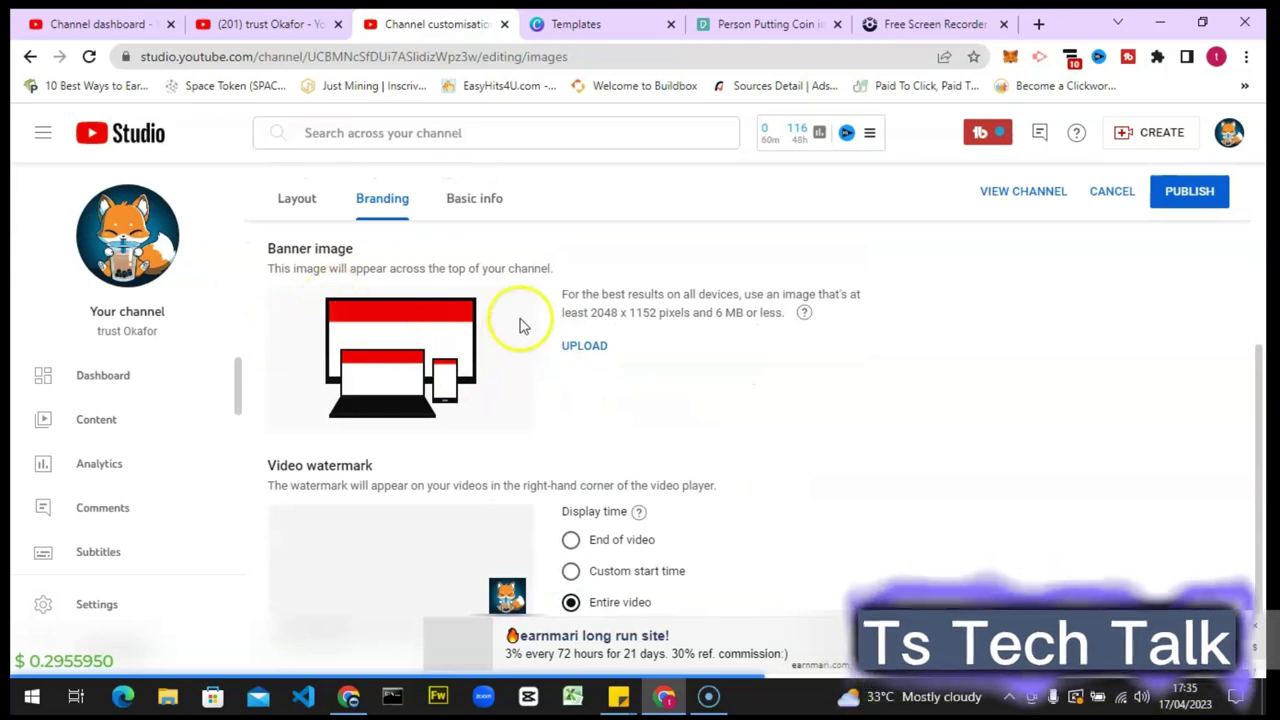
Upload the banner design image from Downloads as the channel banner (recommended 2048 x 1152)
{"action": "scroll", "coordinate": [529, 371], "scroll_direction": "up", "scroll_amount": 3}
{"action": "scroll", "coordinate": [709, 506], "scroll_direction": "down", "scroll_amount": 2}
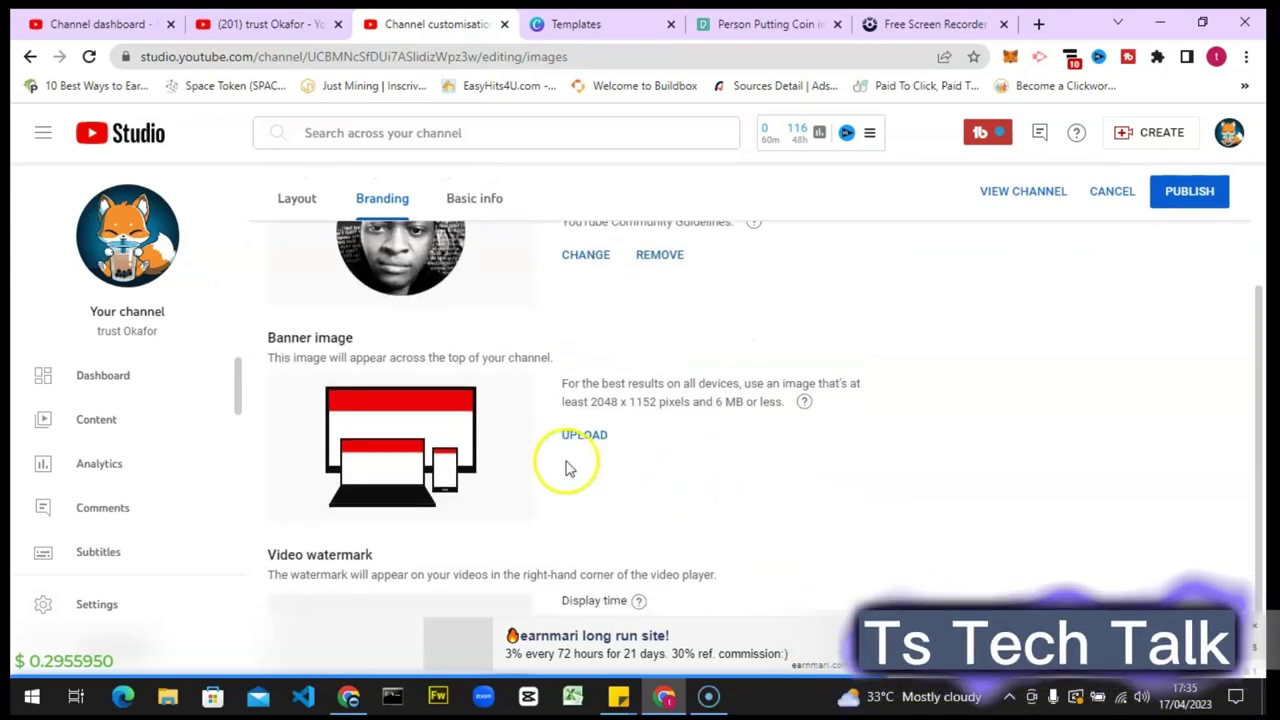
{"action": "left_click", "coordinate": [588, 437]}
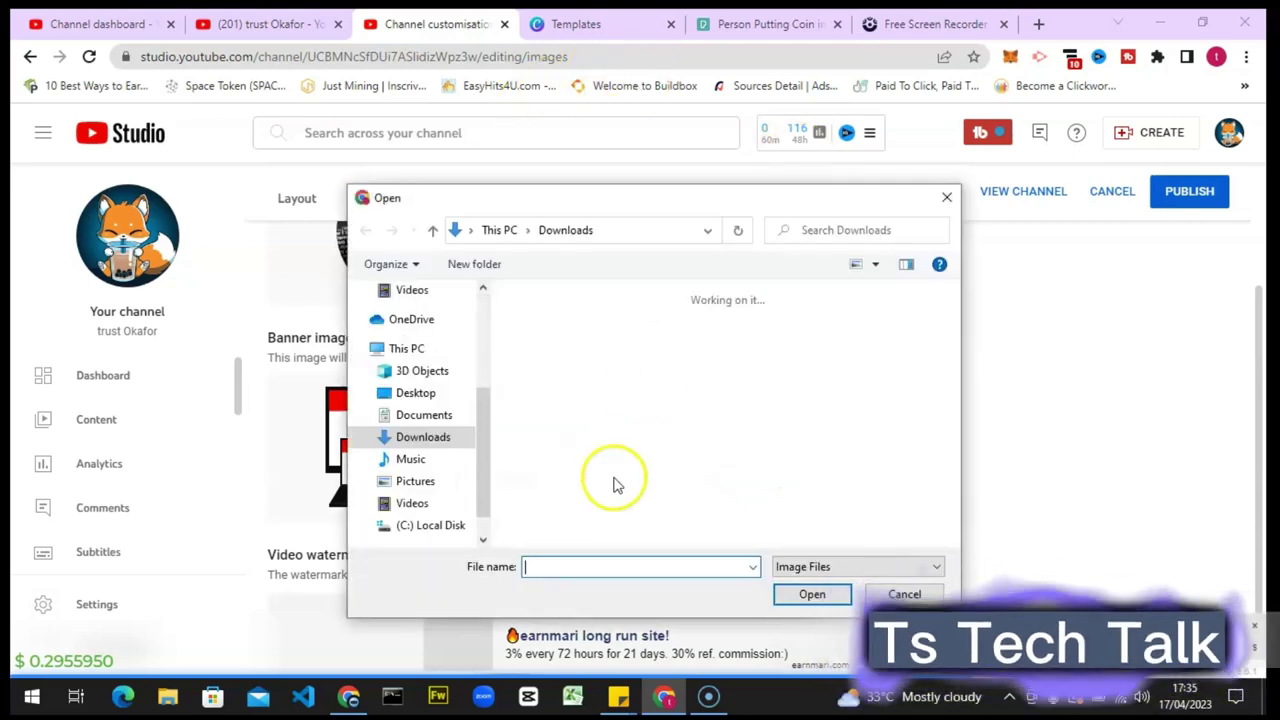
{"action": "left_click", "coordinate": [648, 395]}
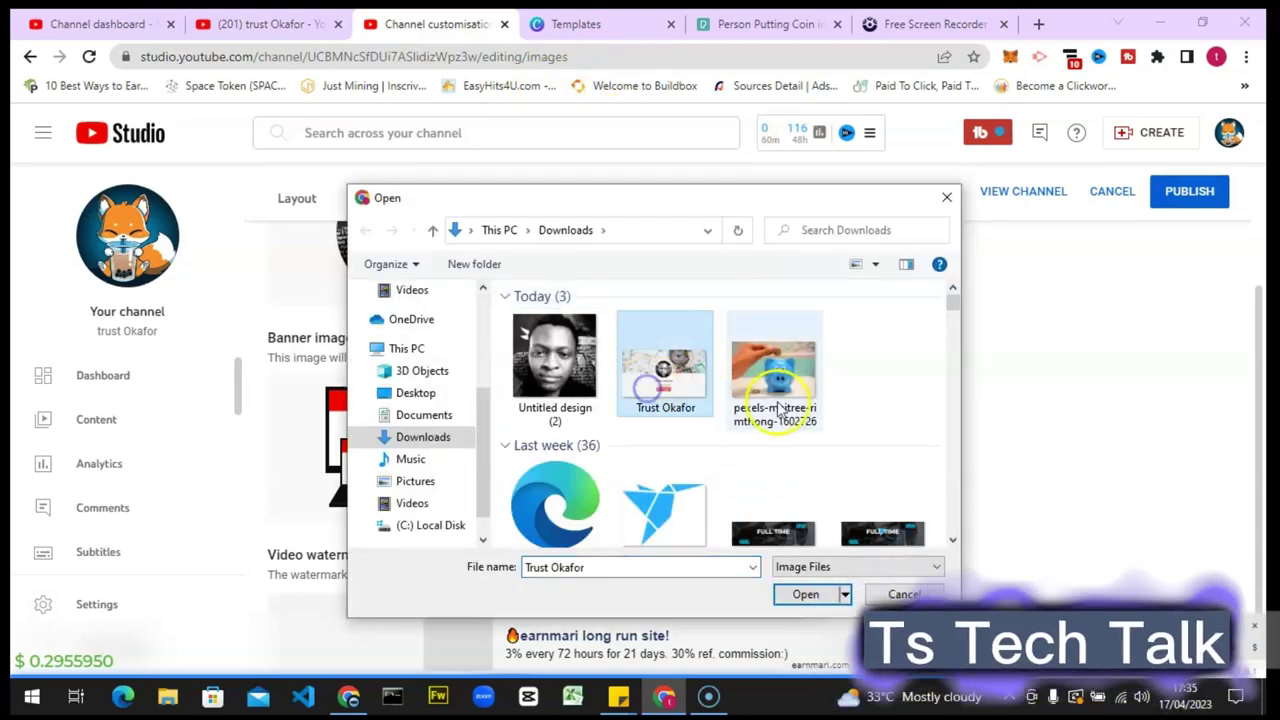
{"action": "left_click", "coordinate": [806, 595]}
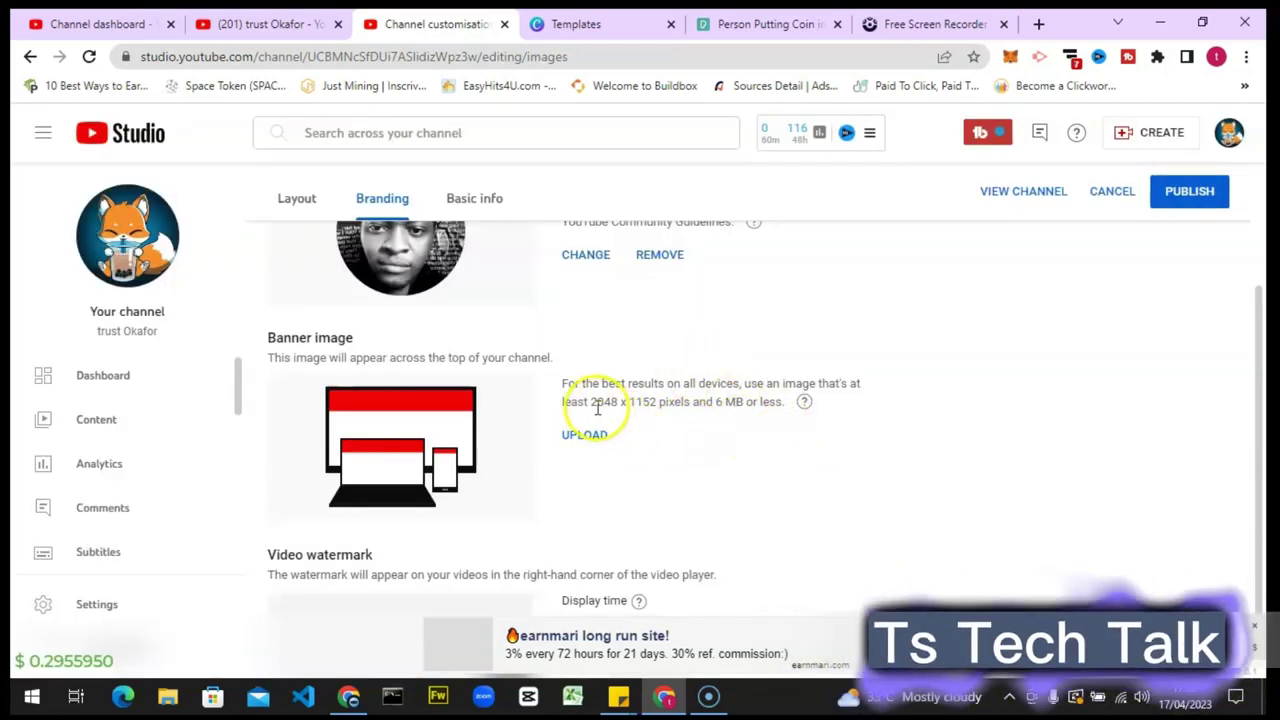
{"action": "left_click_drag", "start_coordinate": [589, 402], "coordinate": [665, 400]}
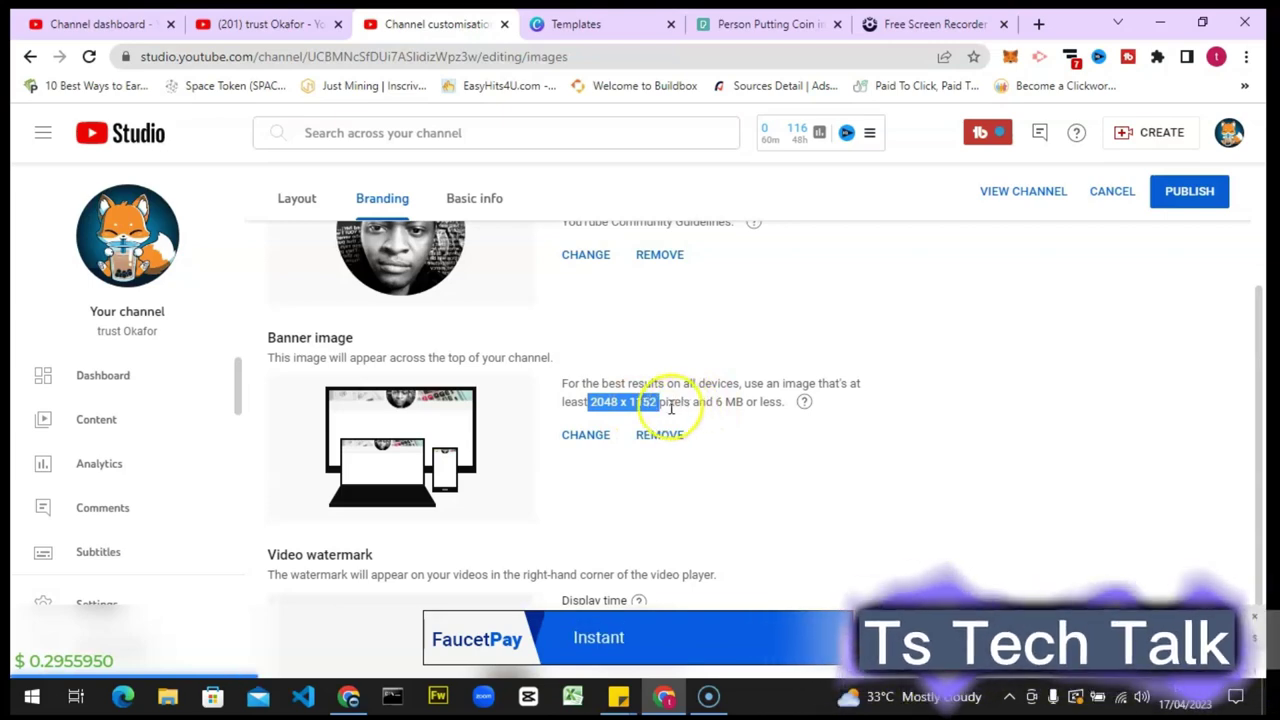
{"action": "scroll", "coordinate": [886, 423], "scroll_direction": "down", "scroll_amount": 1}
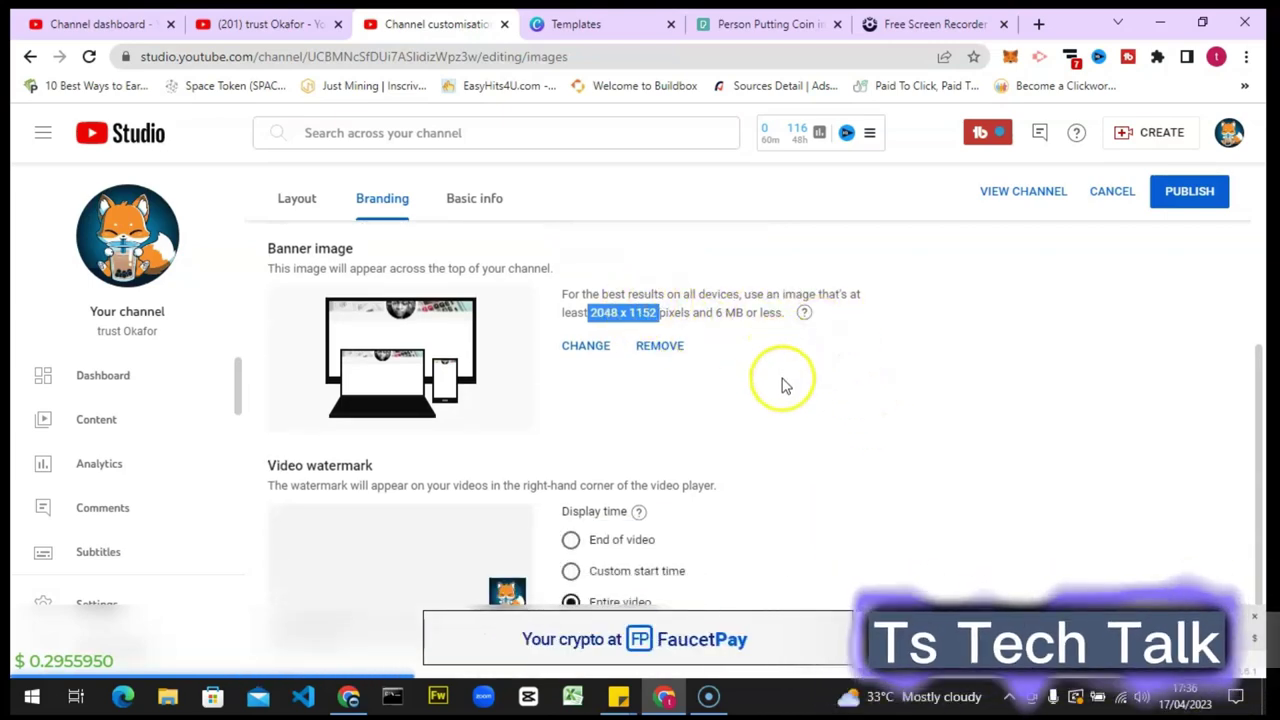
{"action": "left_click", "coordinate": [1255, 621]}
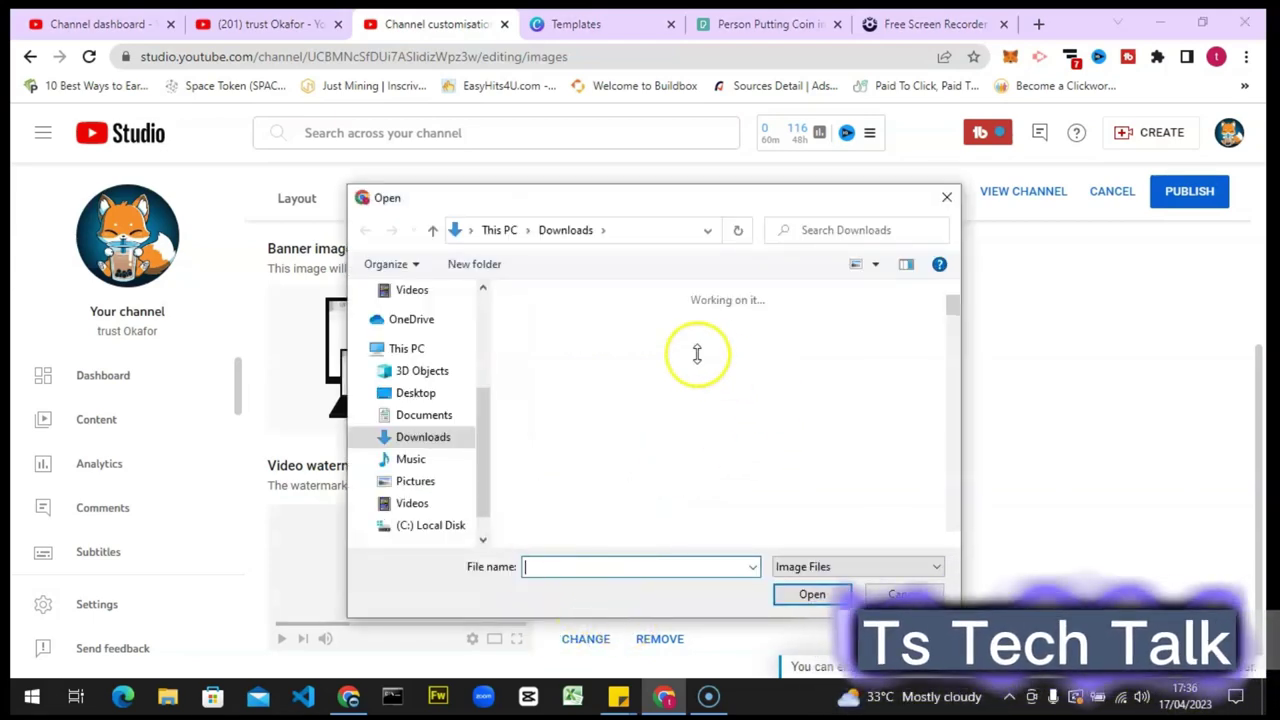
{"action": "left_click", "coordinate": [555, 360]}
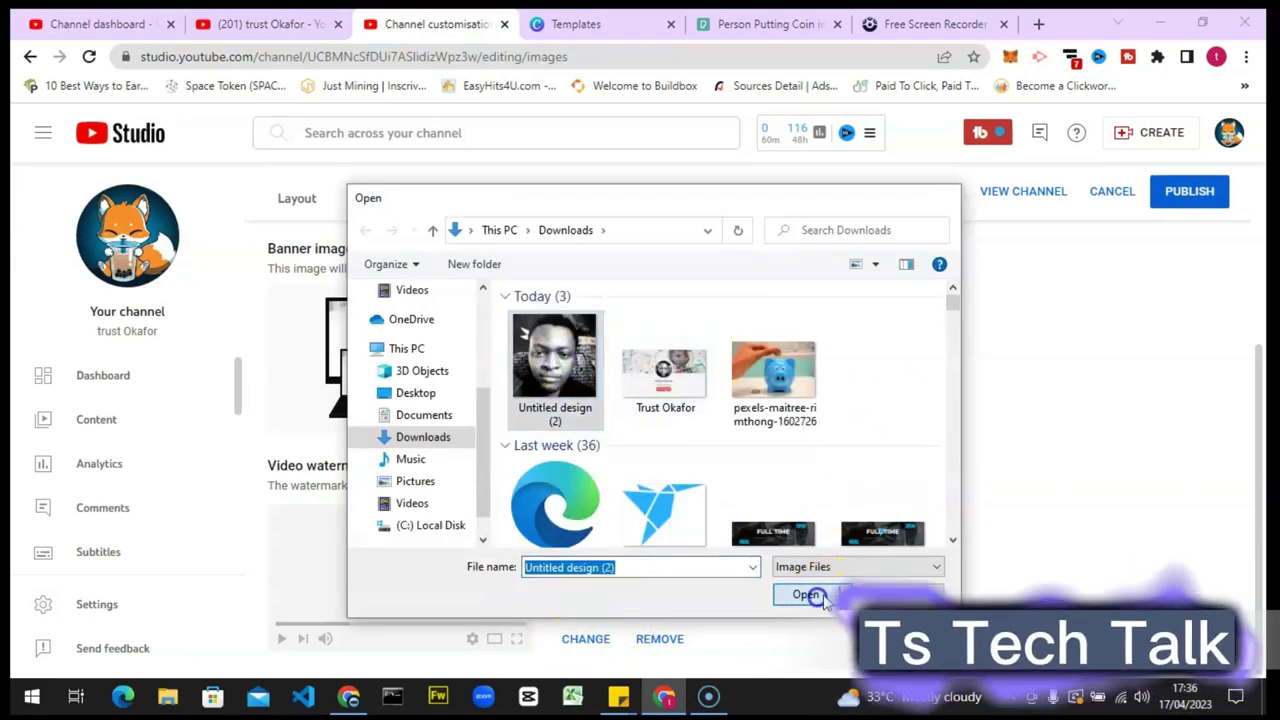
{"action": "left_click", "coordinate": [808, 596]}
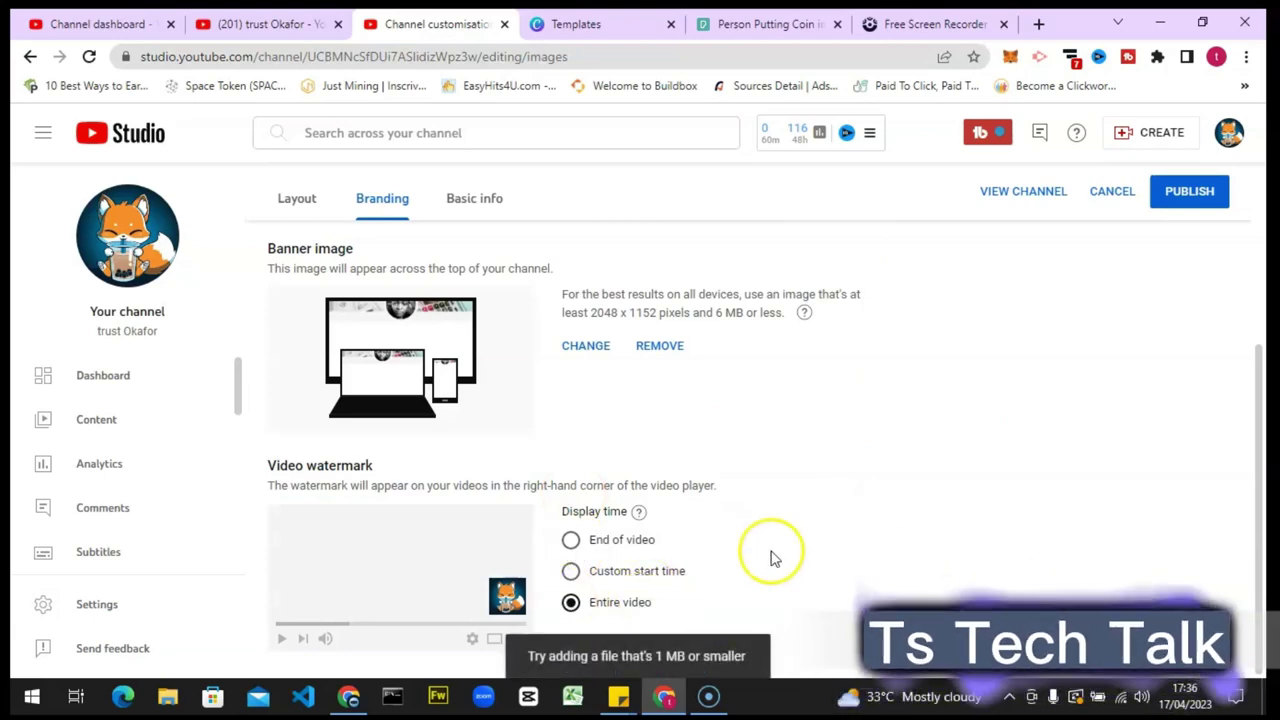
{"action": "scroll", "coordinate": [930, 460], "scroll_direction": "up", "scroll_amount": 3}
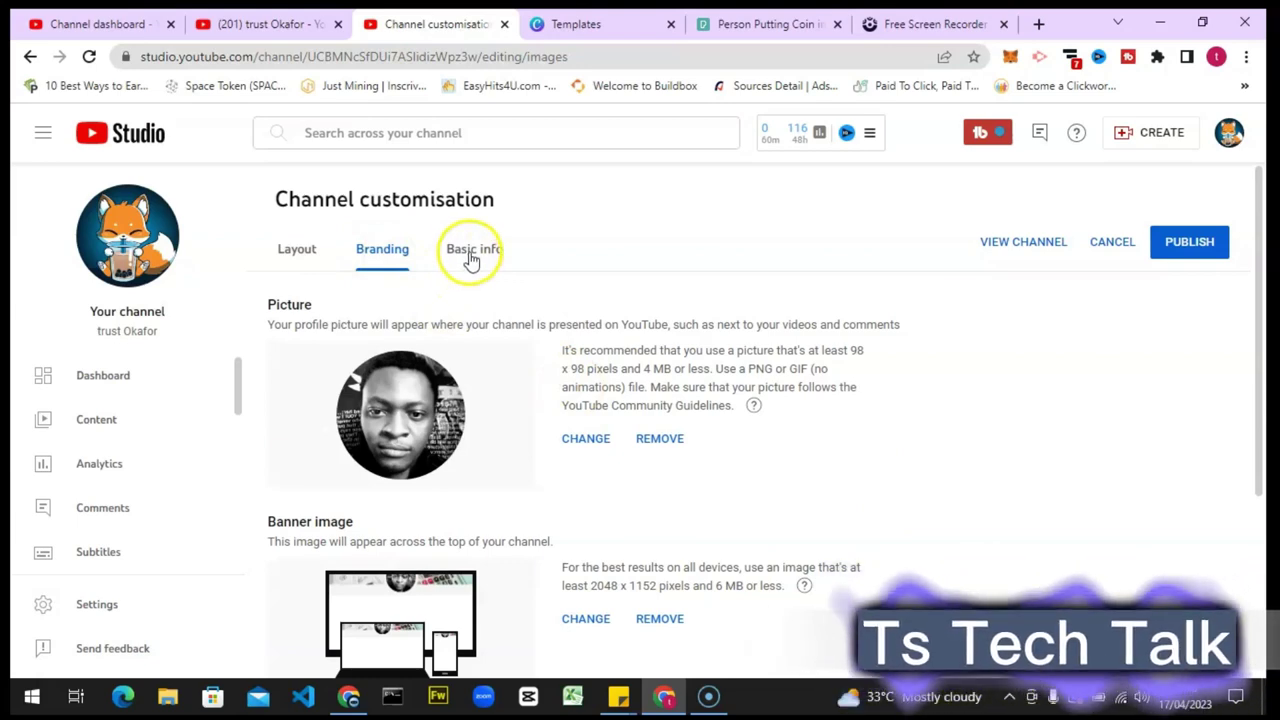
Switch to the Basic info tab and scroll past Description and Channel URL to Links
{"action": "scroll", "coordinate": [629, 343], "scroll_direction": "down", "scroll_amount": 2}
{"action": "scroll", "coordinate": [629, 343], "scroll_direction": "up", "scroll_amount": 2}
{"action": "left_click", "coordinate": [489, 257]}
{"action": "left_click", "coordinate": [494, 258]}
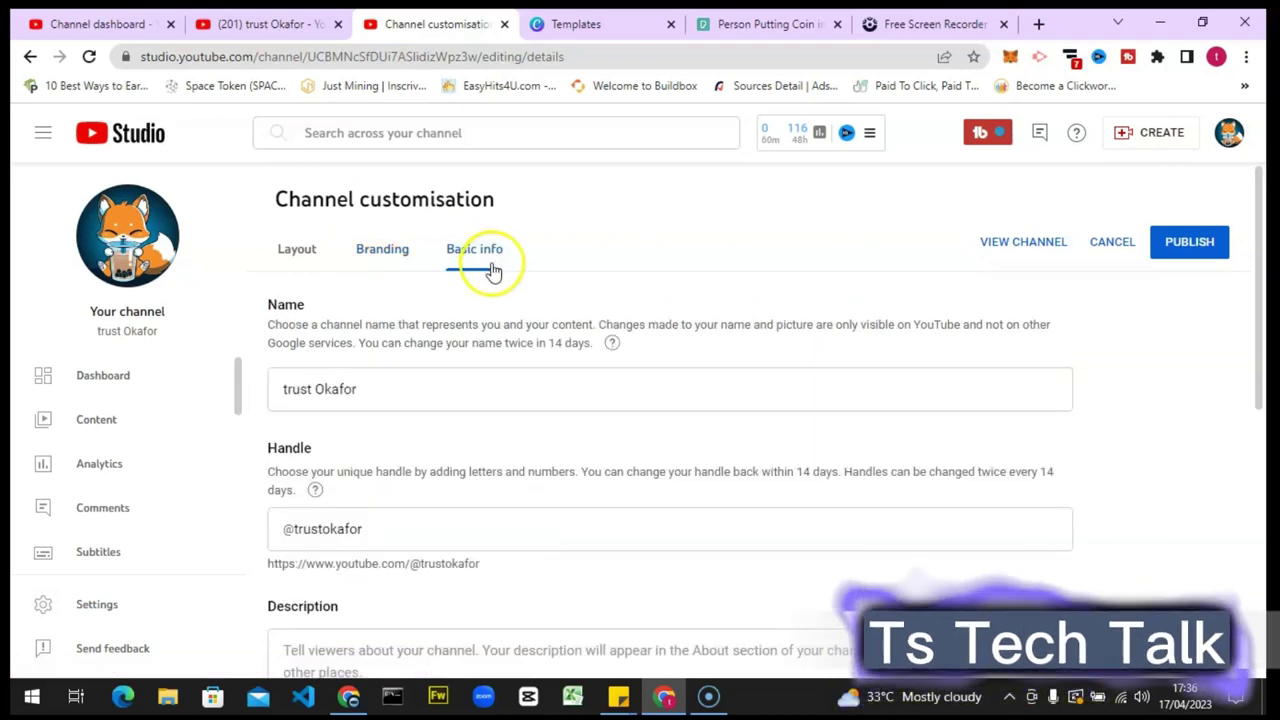
{"action": "scroll", "coordinate": [558, 490], "scroll_direction": "down", "scroll_amount": 1}
{"action": "scroll", "coordinate": [558, 490], "scroll_direction": "down", "scroll_amount": 1}
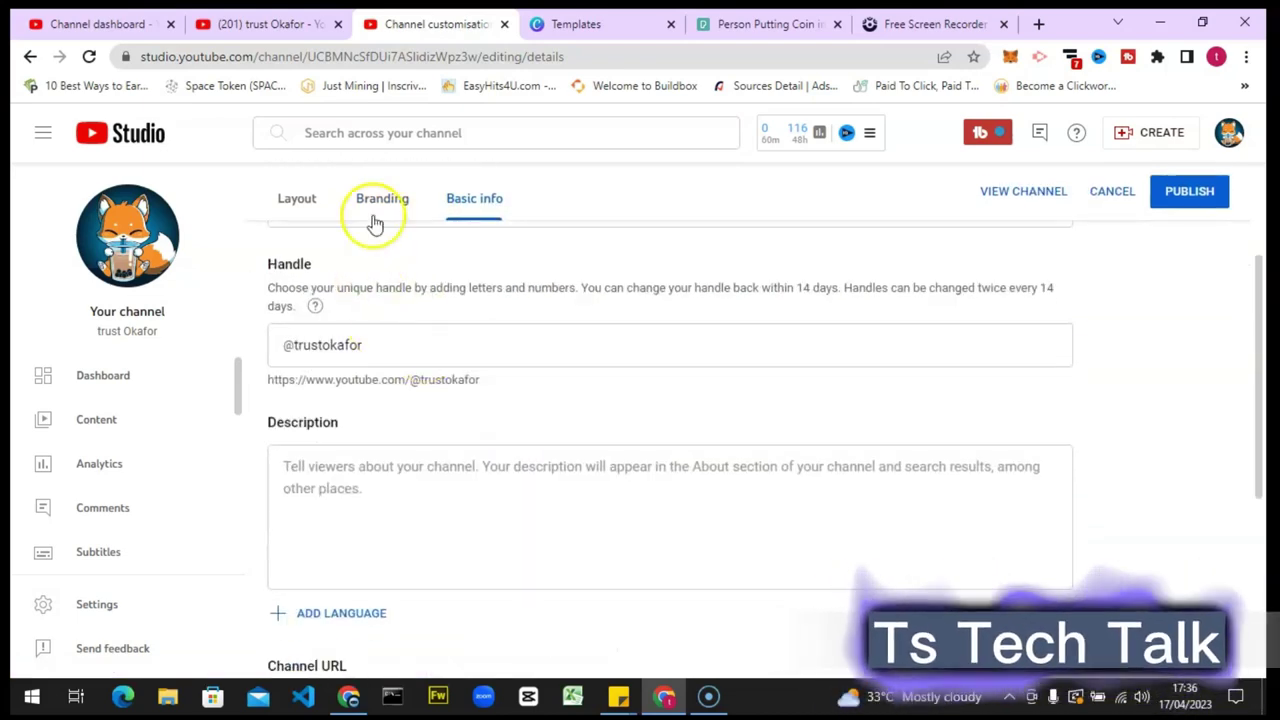
{"action": "scroll", "coordinate": [439, 396], "scroll_direction": "down", "scroll_amount": 1}
{"action": "scroll", "coordinate": [439, 396], "scroll_direction": "down", "scroll_amount": 2}
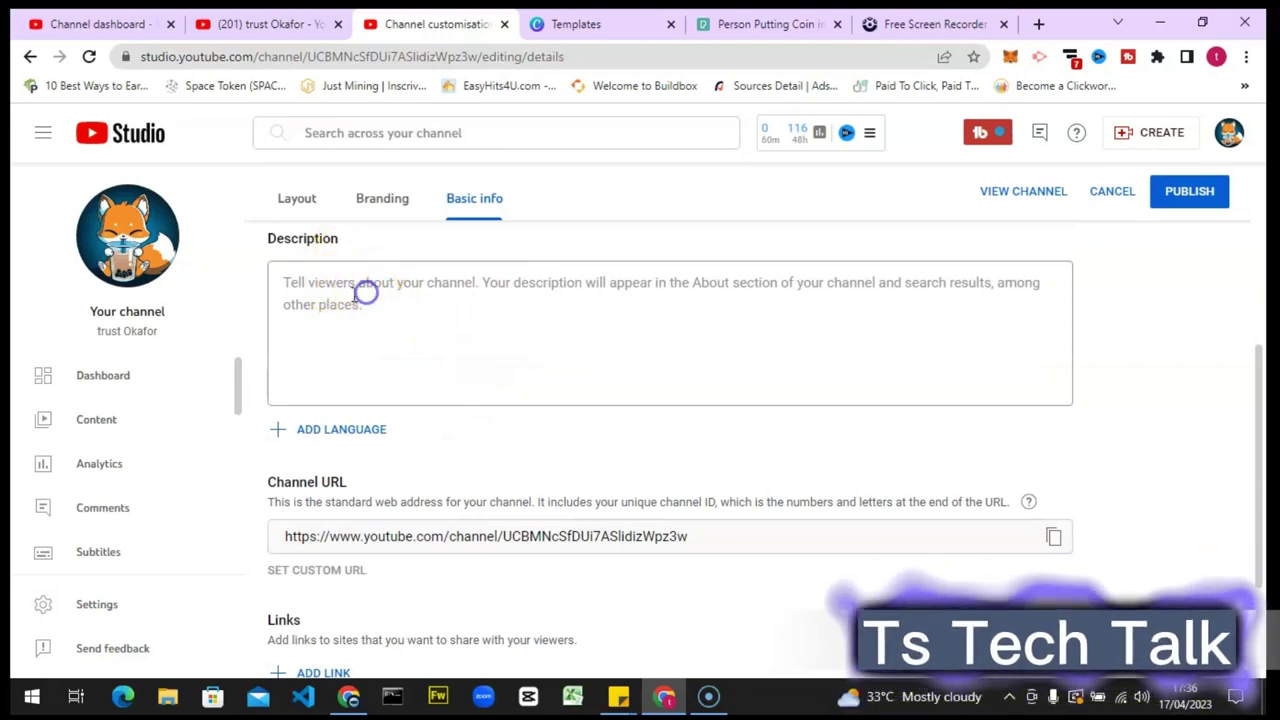
{"action": "left_click", "coordinate": [362, 305]}
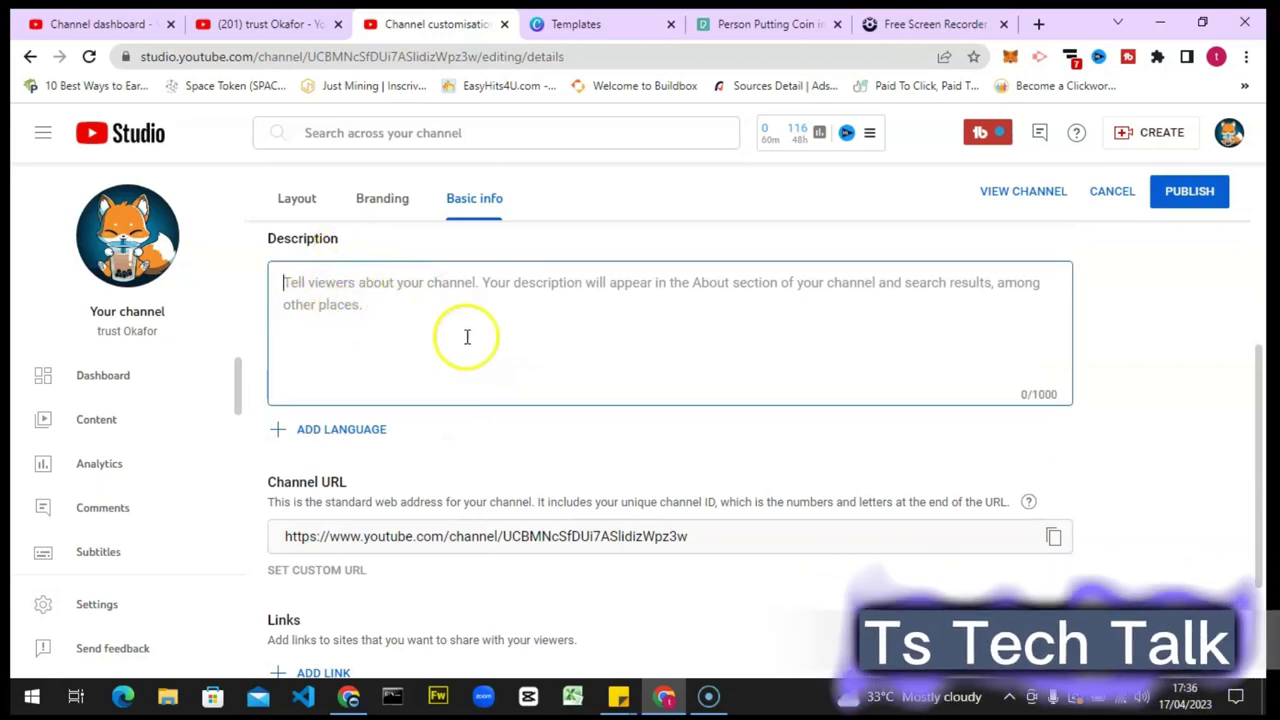
{"action": "scroll", "coordinate": [470, 335], "scroll_direction": "down", "scroll_amount": 2}
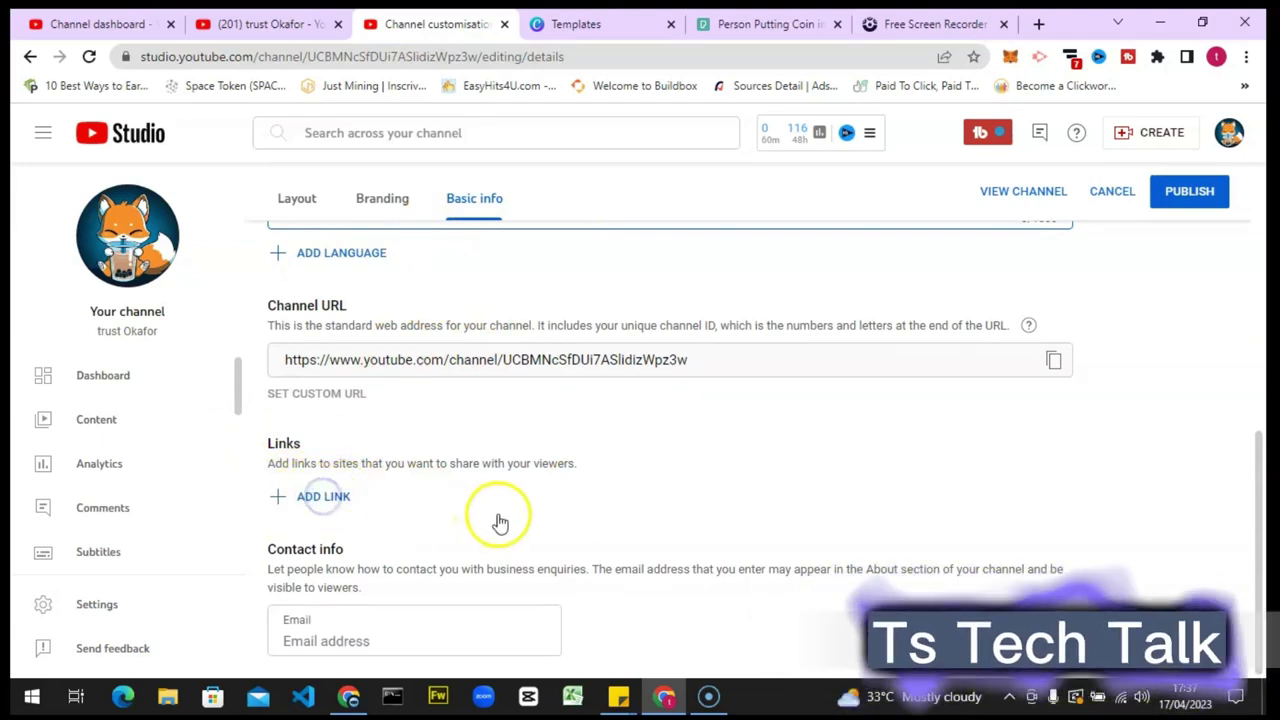
Add a new channel link entry, start its title as 'Website', and switch Chrome tabs
{"action": "left_click", "coordinate": [345, 497]}
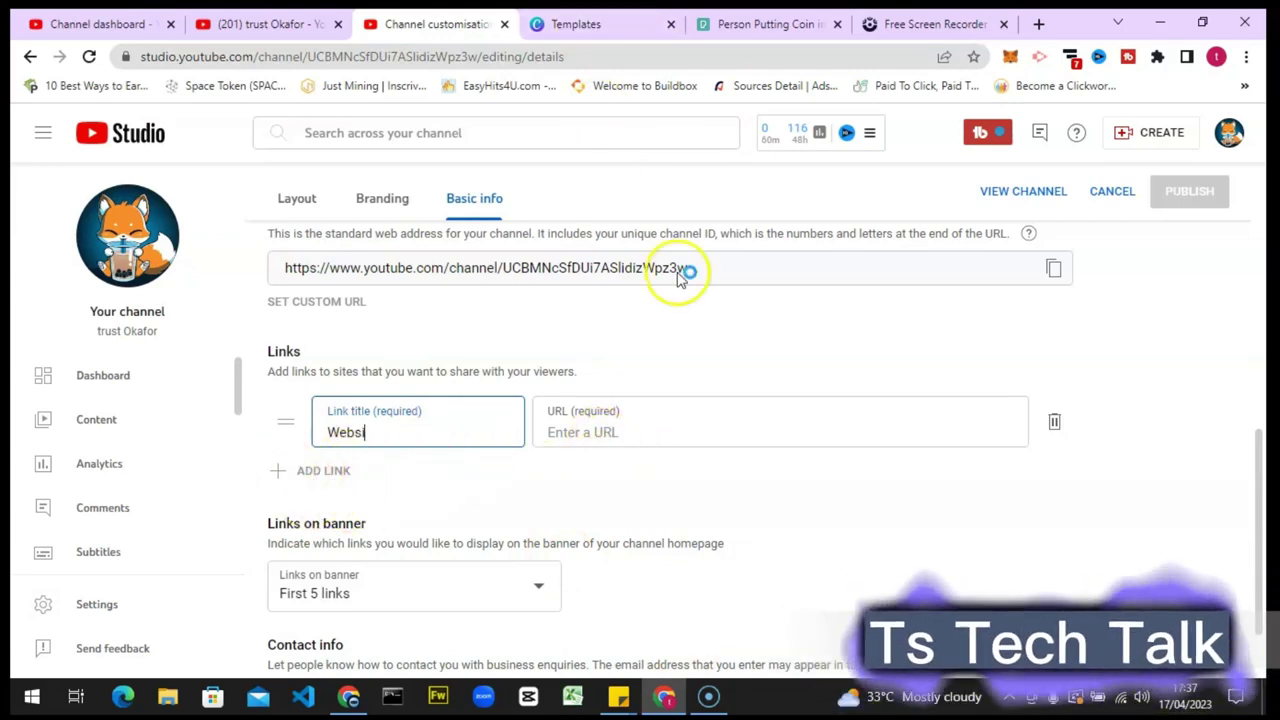
{"action": "left_click", "coordinate": [900, 24]}
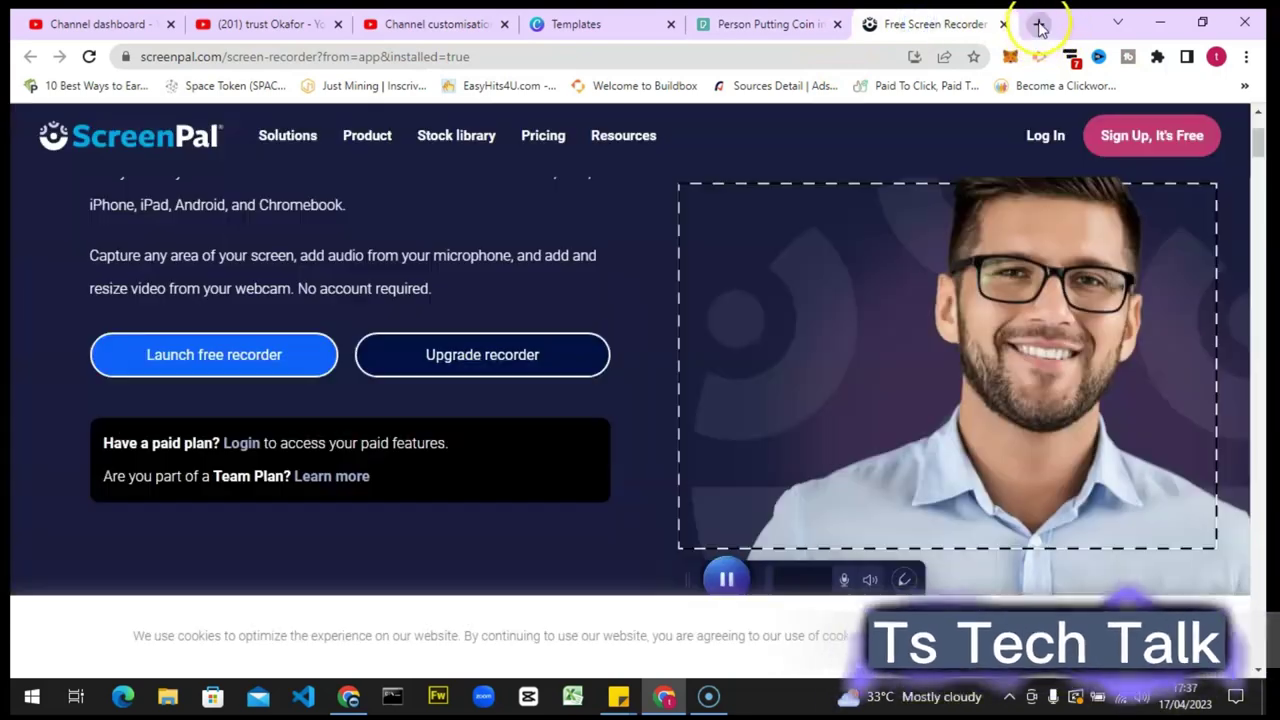
Load tstechtalk.com in a new tab, select its URL, and return to Studio
{"action": "left_click", "coordinate": [1039, 24]}
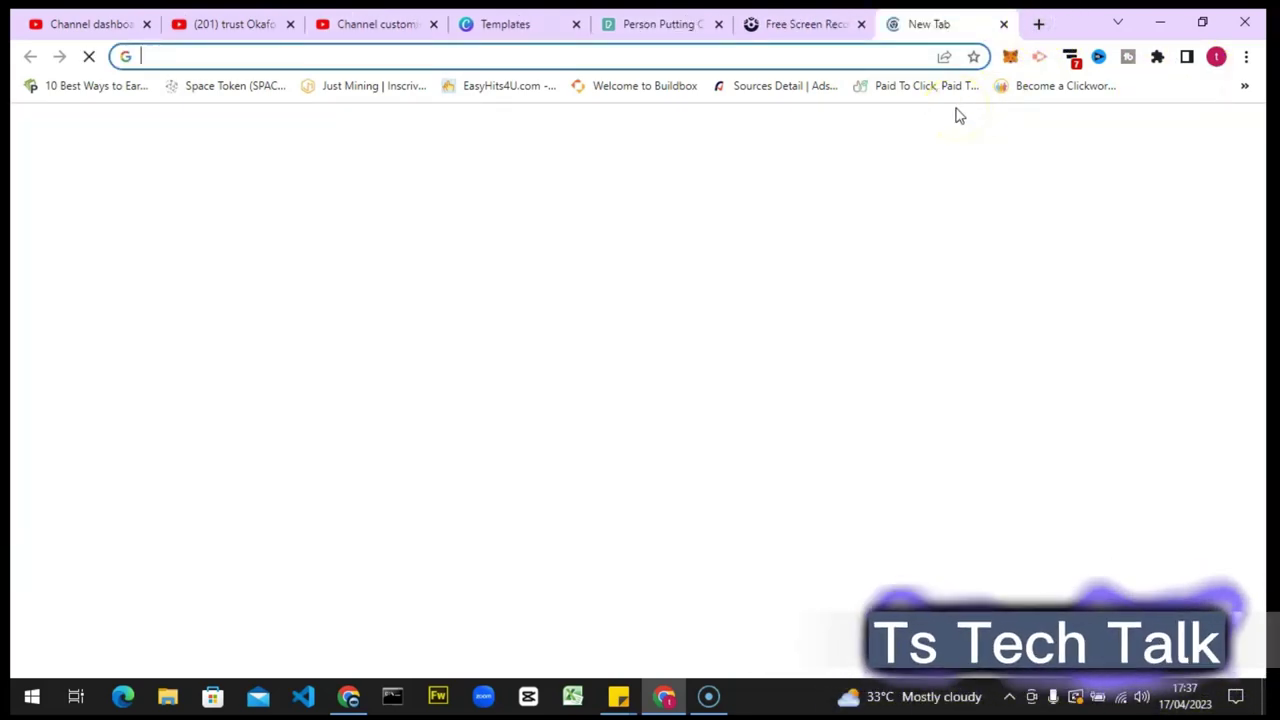
{"action": "type", "text": "tstechta"}
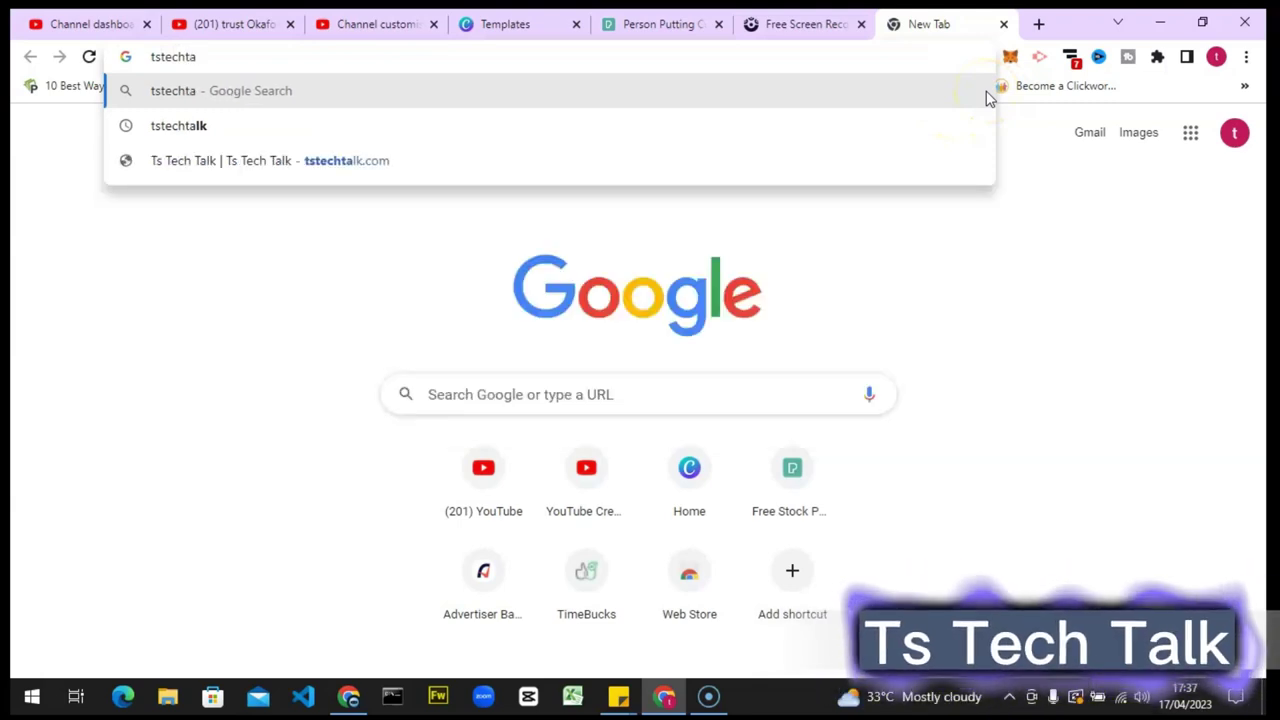
{"action": "type", "text": "lk"}
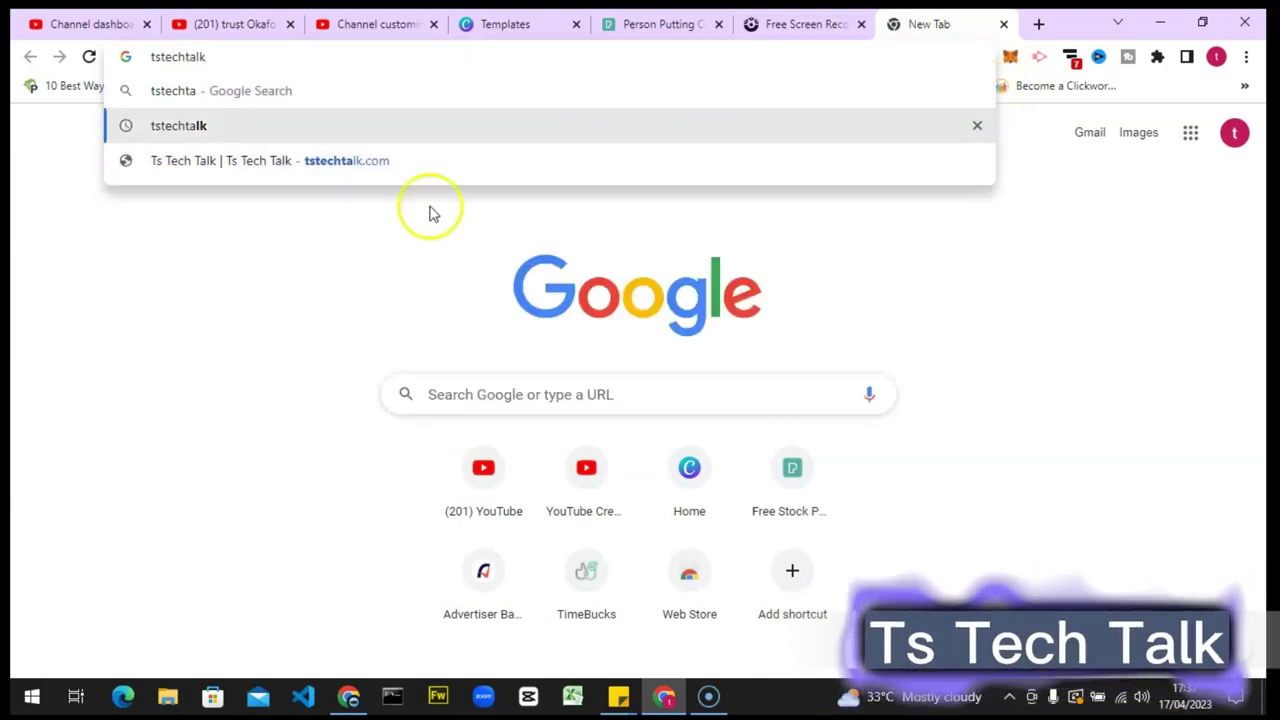
{"action": "left_click", "coordinate": [398, 163]}
{"action": "left_click", "coordinate": [250, 57]}
{"action": "key", "text": "ctrl+c"}
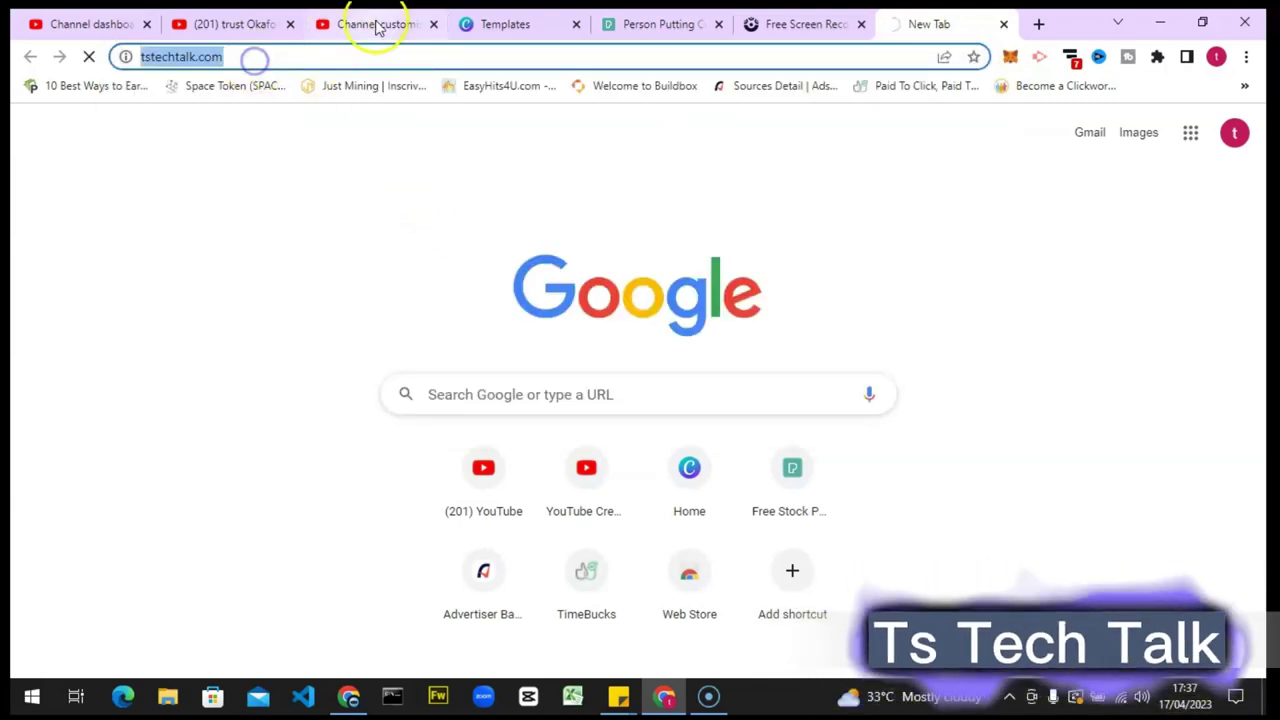
{"action": "left_click", "coordinate": [392, 20]}
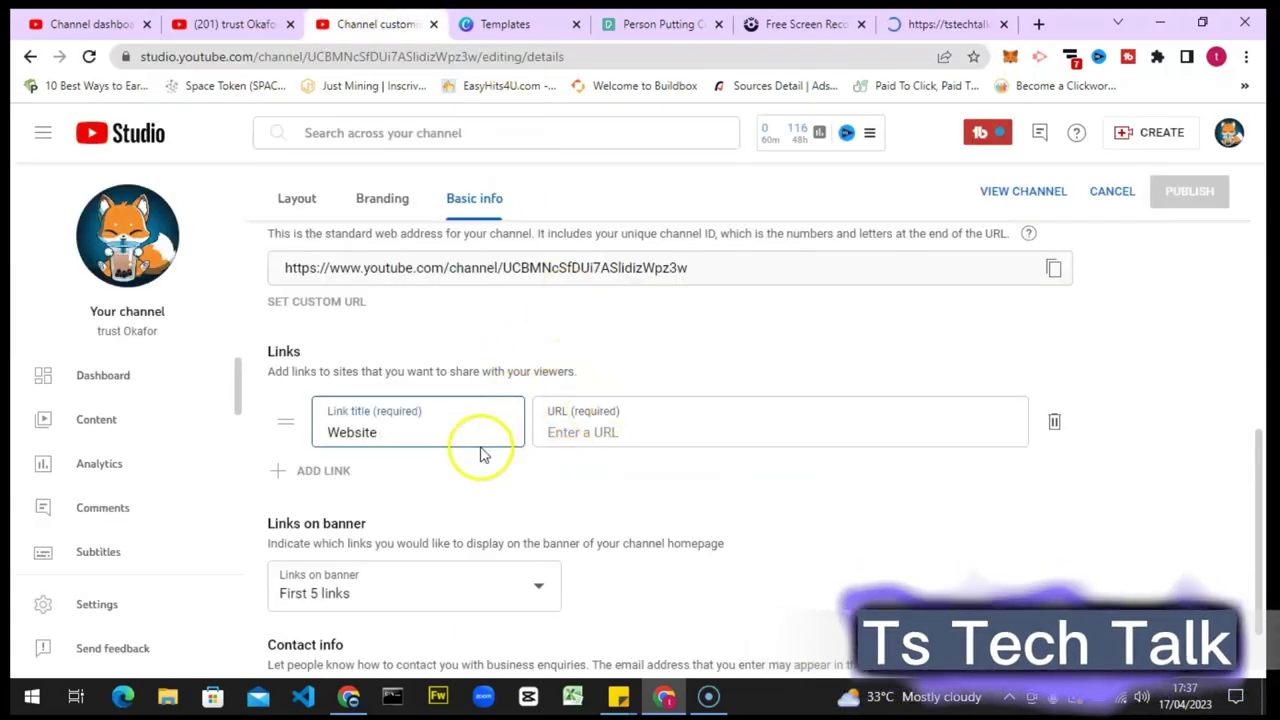
{"action": "left_click", "coordinate": [609, 436]}
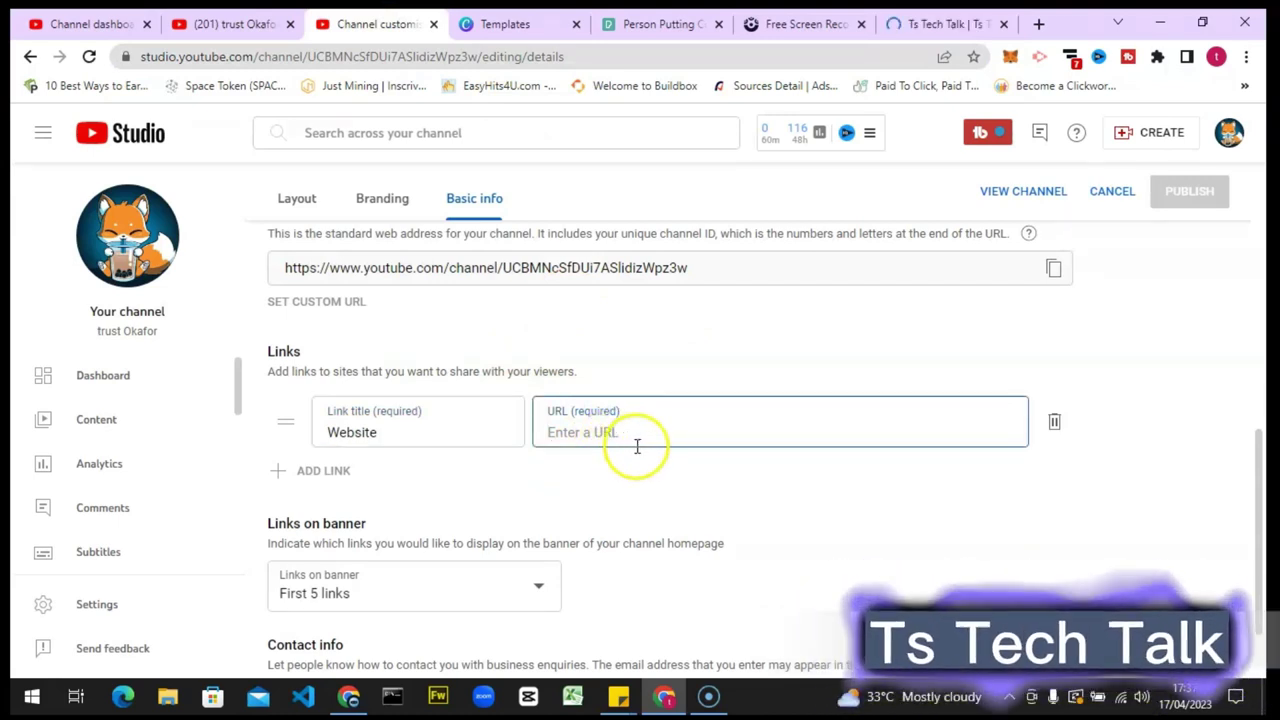
{"action": "key", "text": "ctrl+v"}
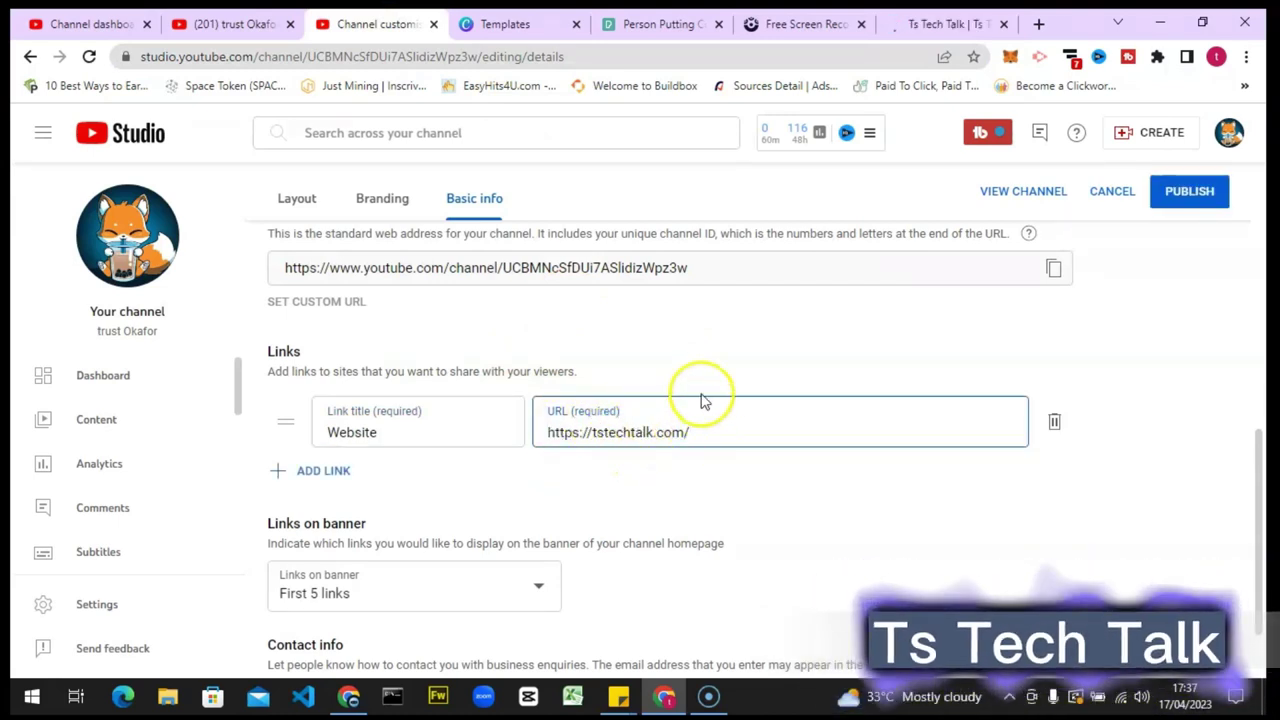
{"action": "key", "text": "BackSpace"}
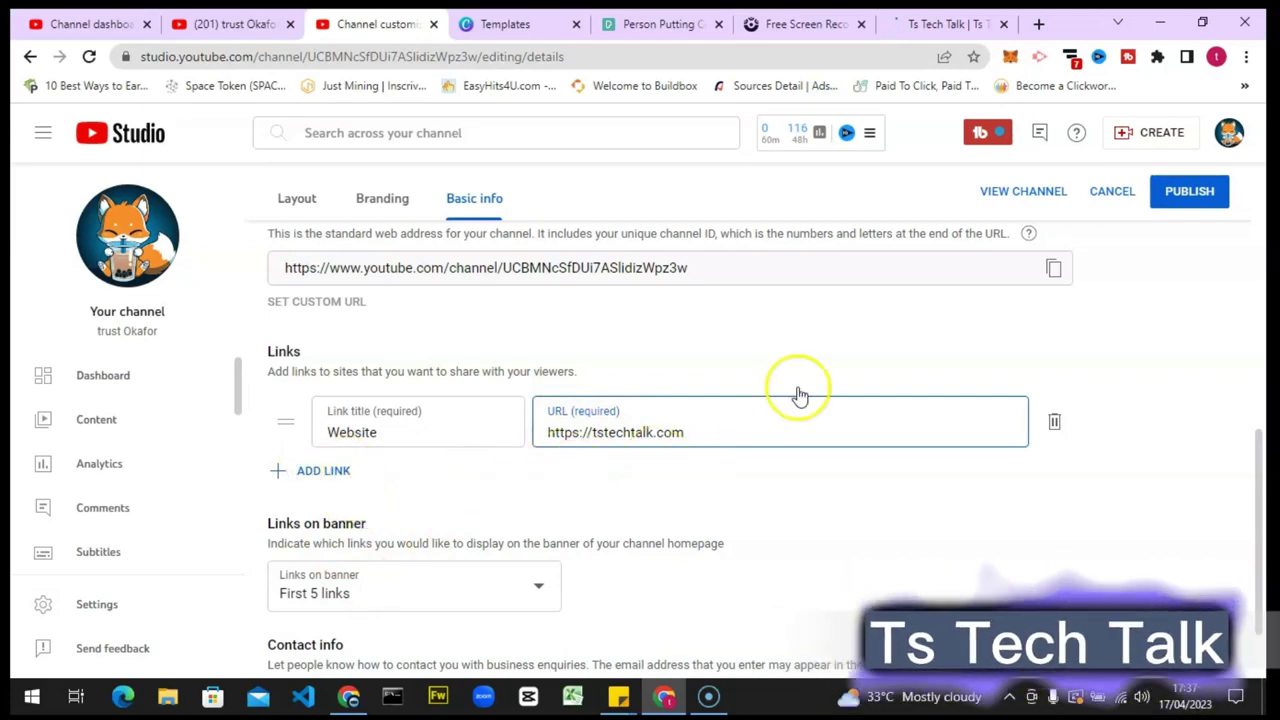
{"action": "left_click", "coordinate": [337, 485]}
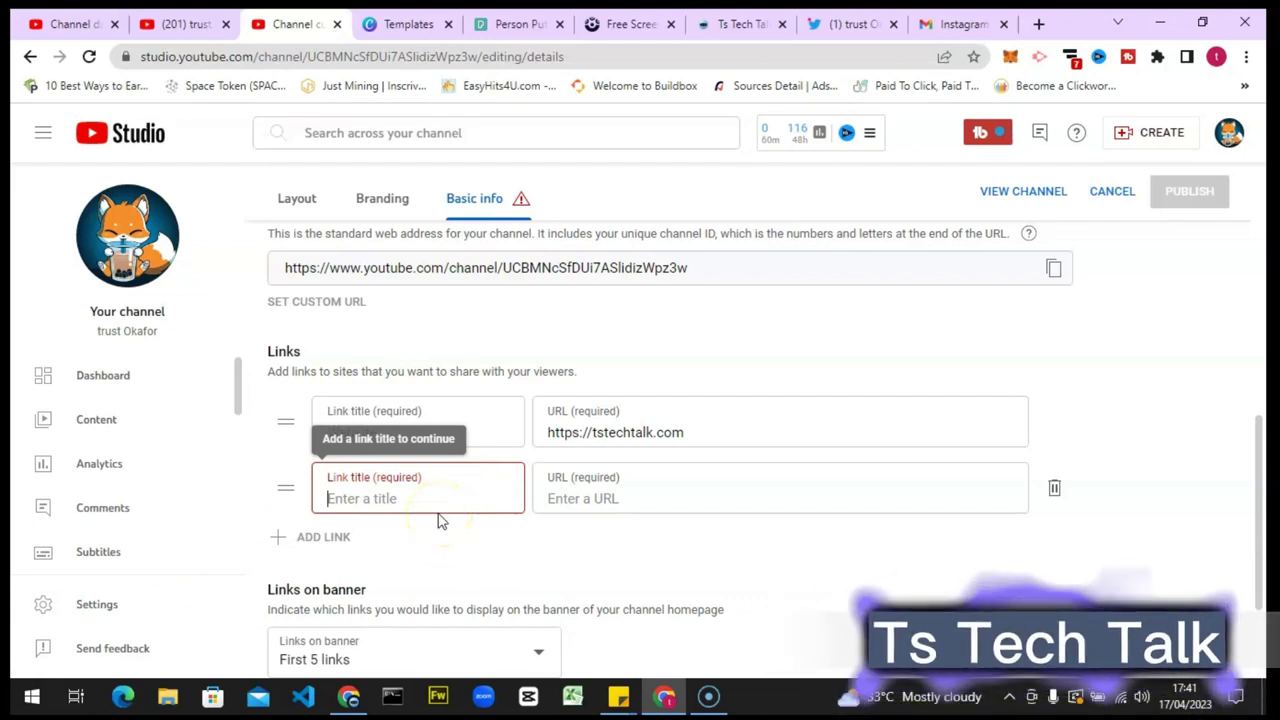
Title the second link 'Instagram' with the pasted Instagram profile URL, then add a third link entry
{"action": "type", "text": "Inst"}
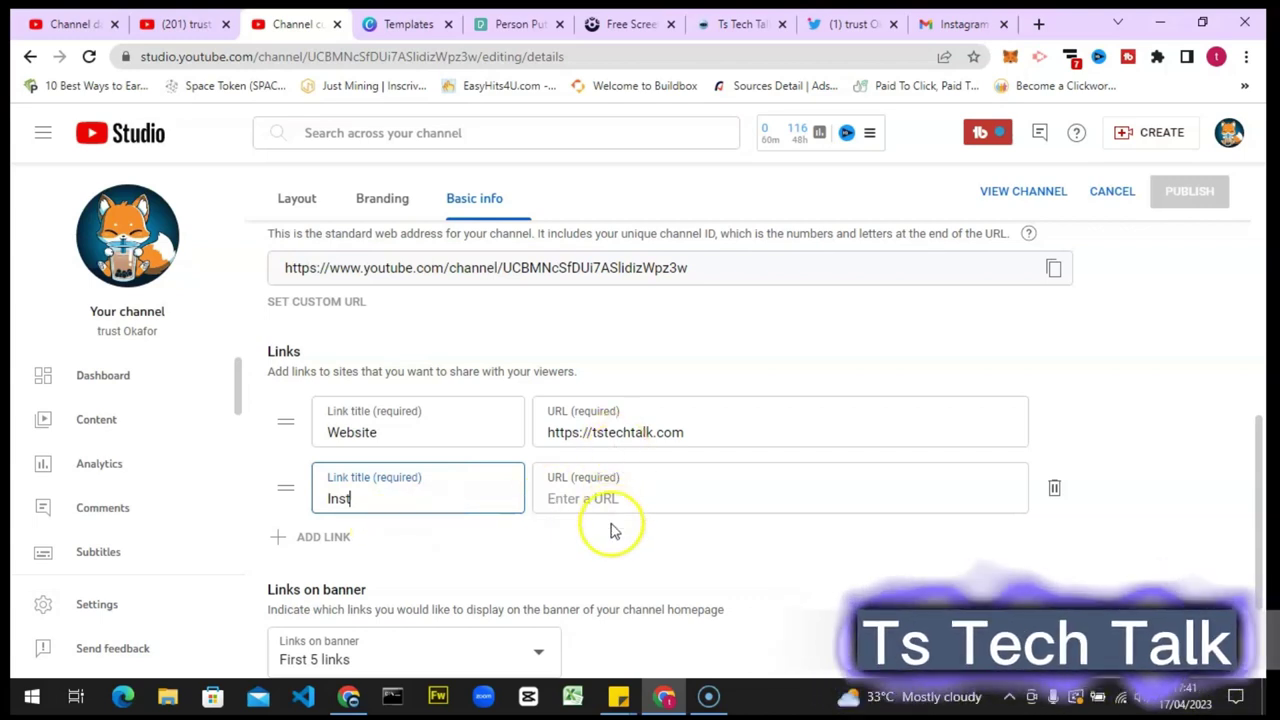
{"action": "type", "text": "ragm"}
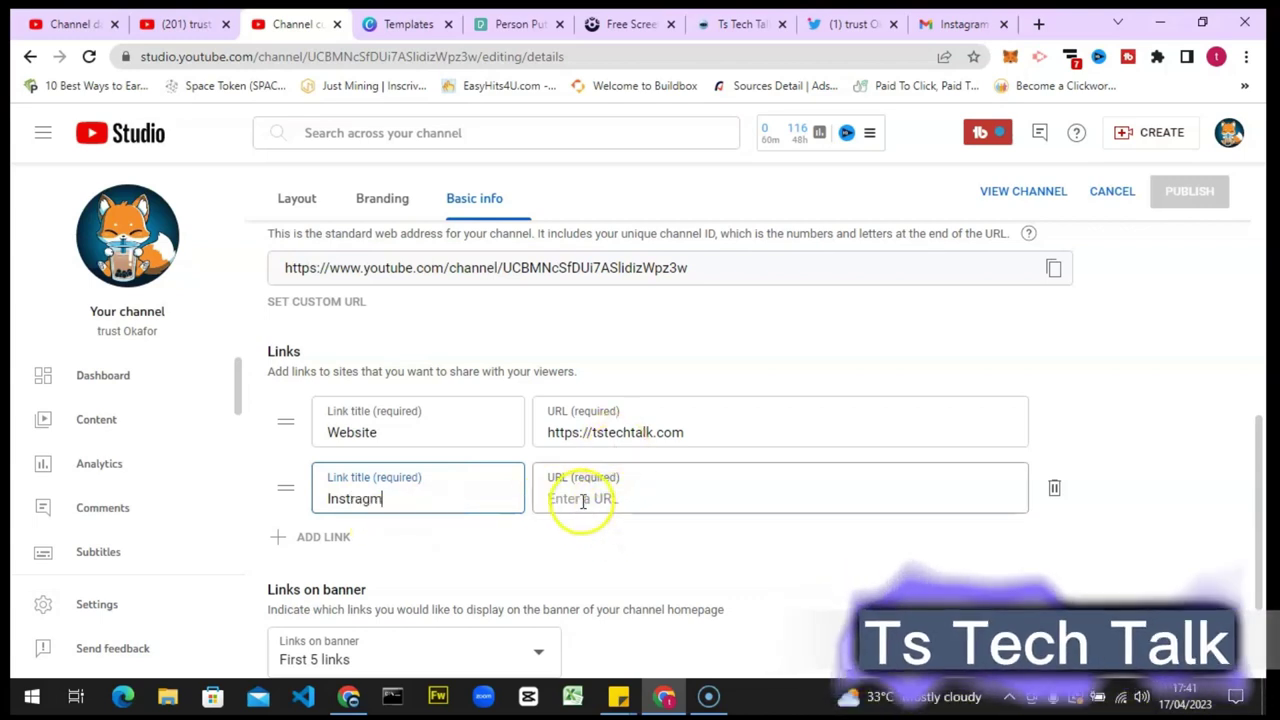
{"action": "left_click", "coordinate": [684, 502]}
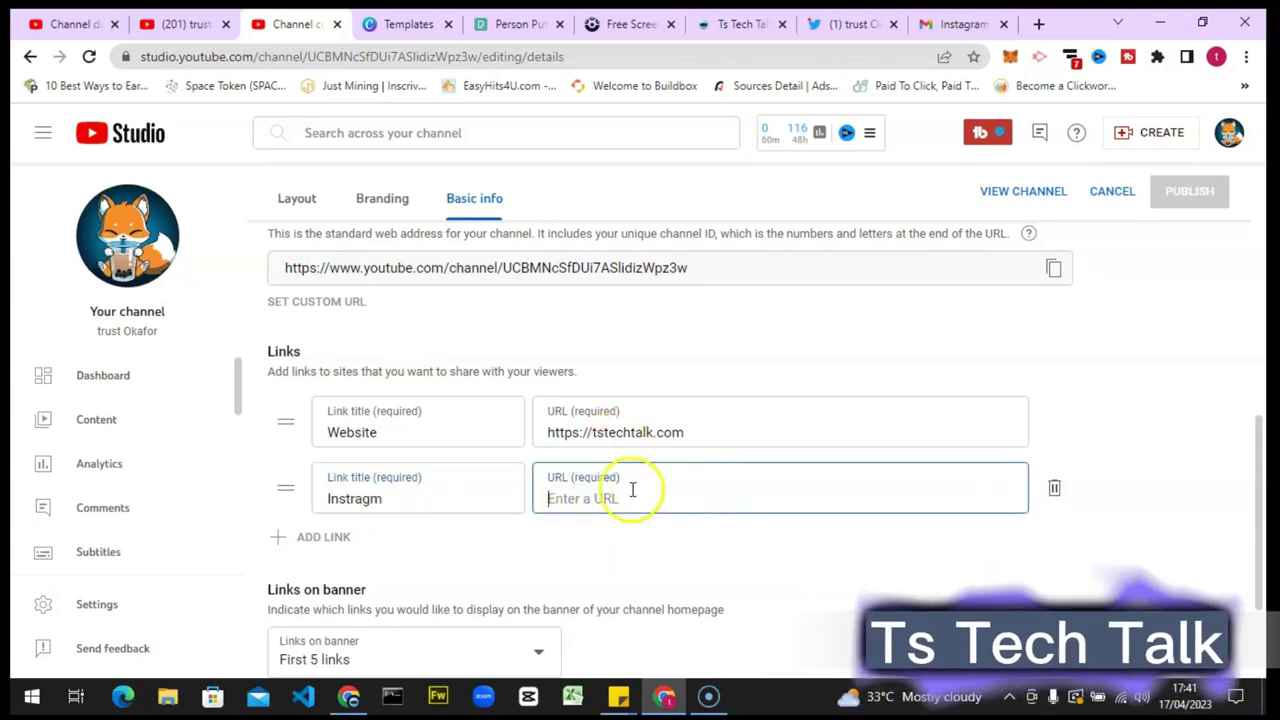
{"action": "type", "text": "https://instagram.com/realtstechtalk?igshid=ZDdkNTZiNTM="}
{"action": "left_click", "coordinate": [357, 500]}
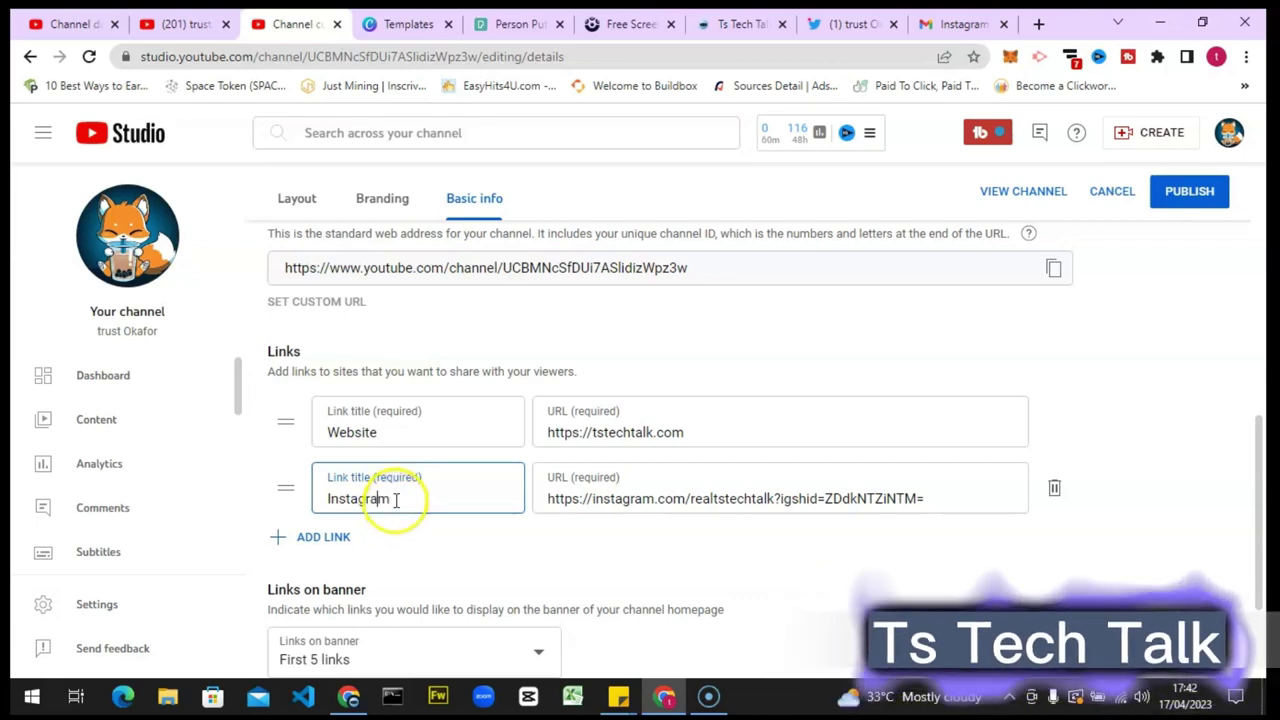
{"action": "left_click", "coordinate": [360, 540]}
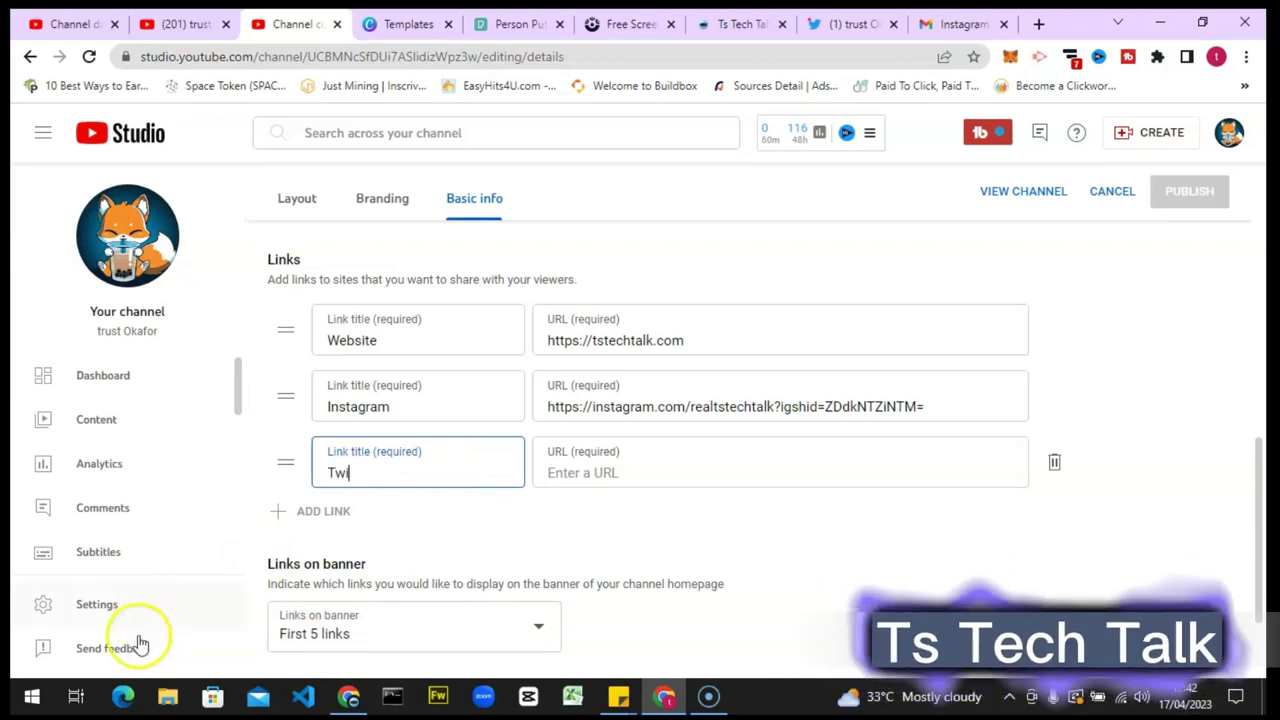
Copy the Twitter profile URL from the Twitter tab into the third link's URL field
{"action": "left_click", "coordinate": [836, 28]}
{"action": "left_click", "coordinate": [576, 57]}
{"action": "key", "text": "ctrl+c"}
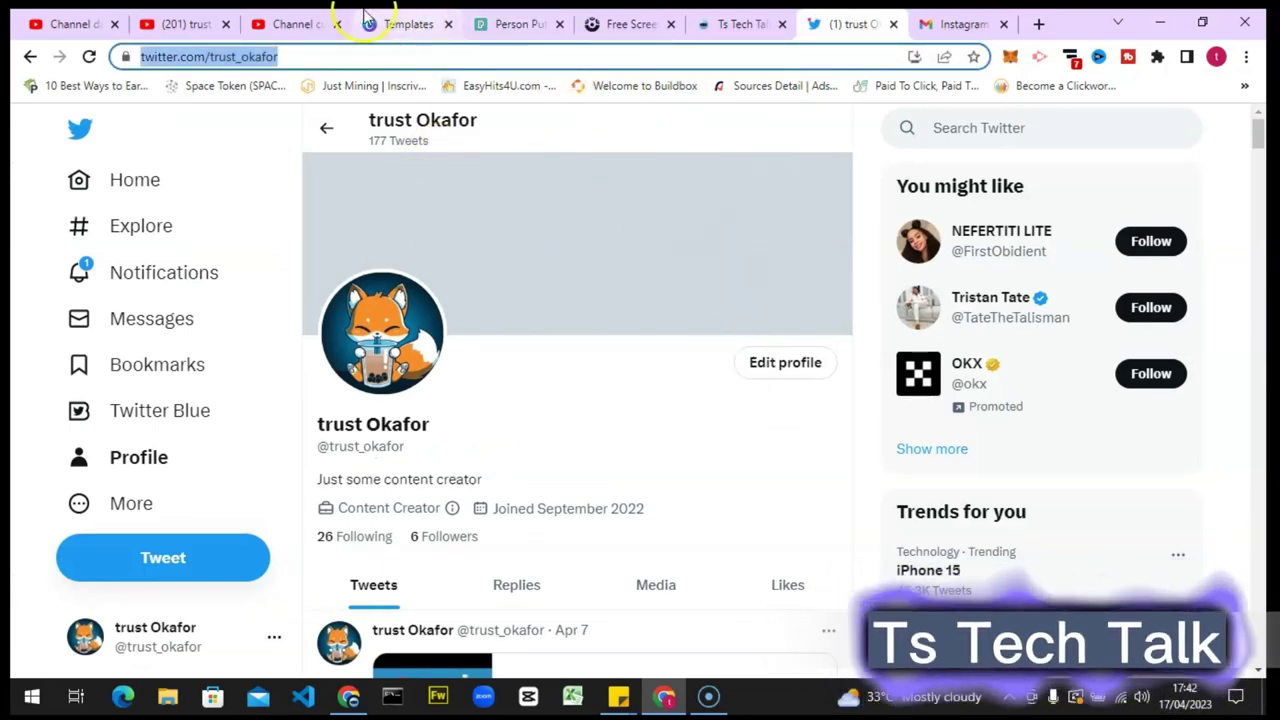
{"action": "left_click", "coordinate": [305, 23]}
{"action": "left_click", "coordinate": [631, 473]}
{"action": "left_click", "coordinate": [633, 473]}
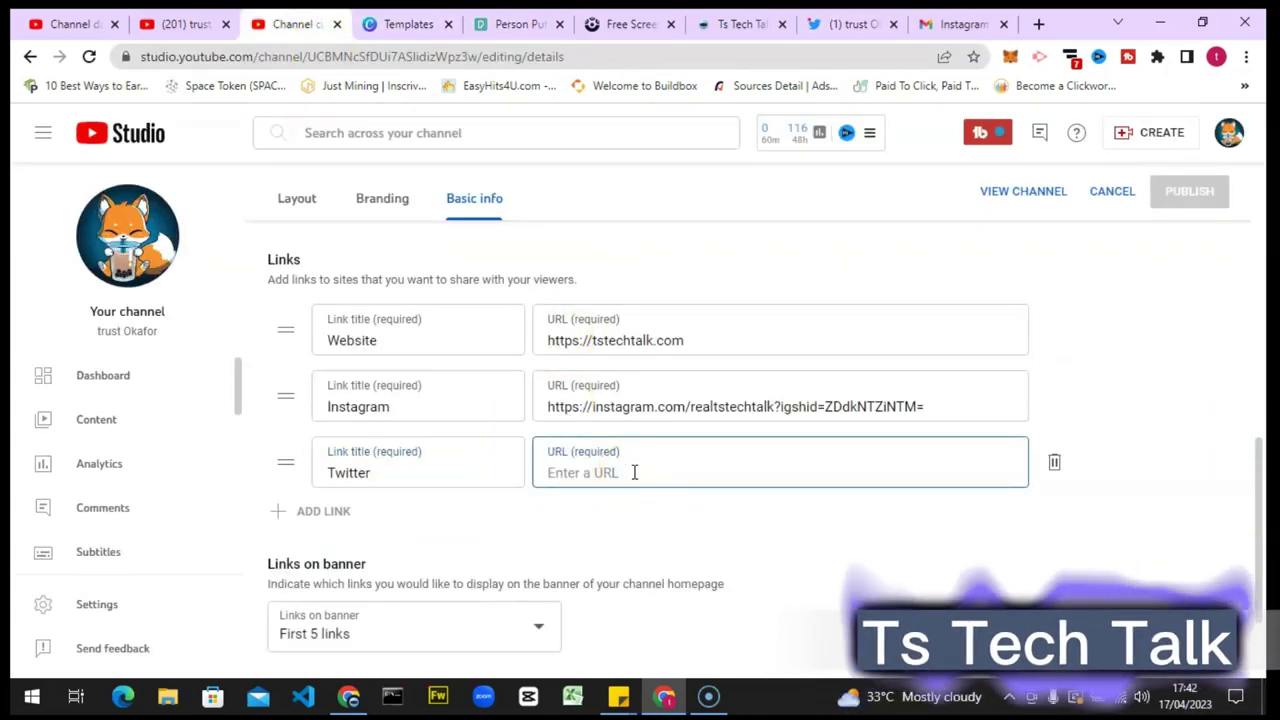
{"action": "key", "text": "ctrl+v"}
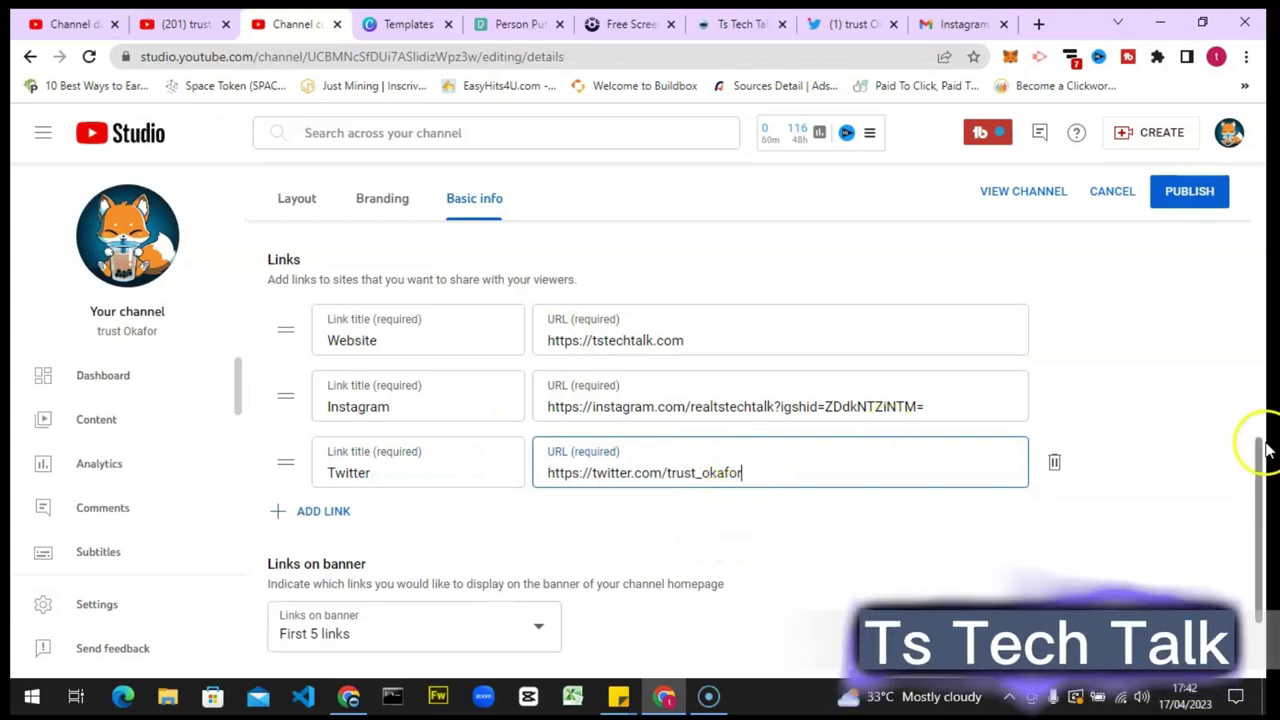
{"action": "scroll", "coordinate": [1014, 451], "scroll_direction": "down", "scroll_amount": 3}
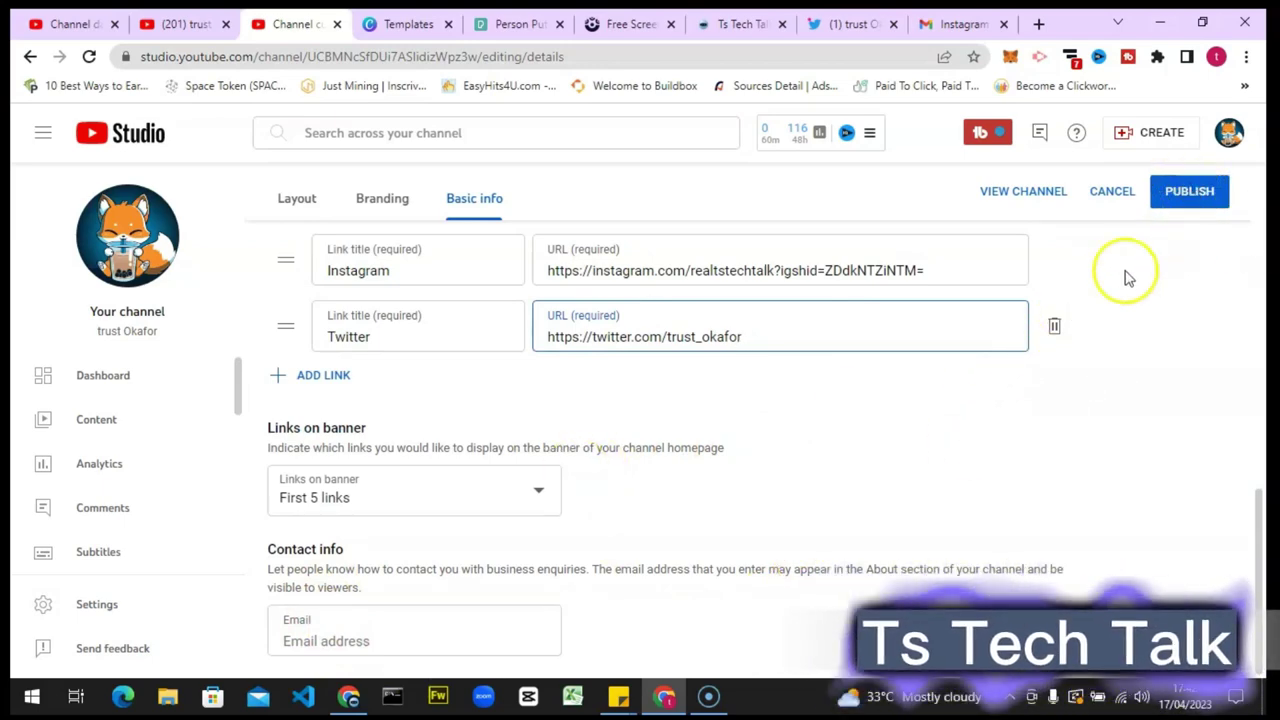
{"action": "scroll", "coordinate": [1080, 337], "scroll_direction": "up", "scroll_amount": 5}
{"action": "scroll", "coordinate": [1113, 343], "scroll_direction": "up", "scroll_amount": 4}
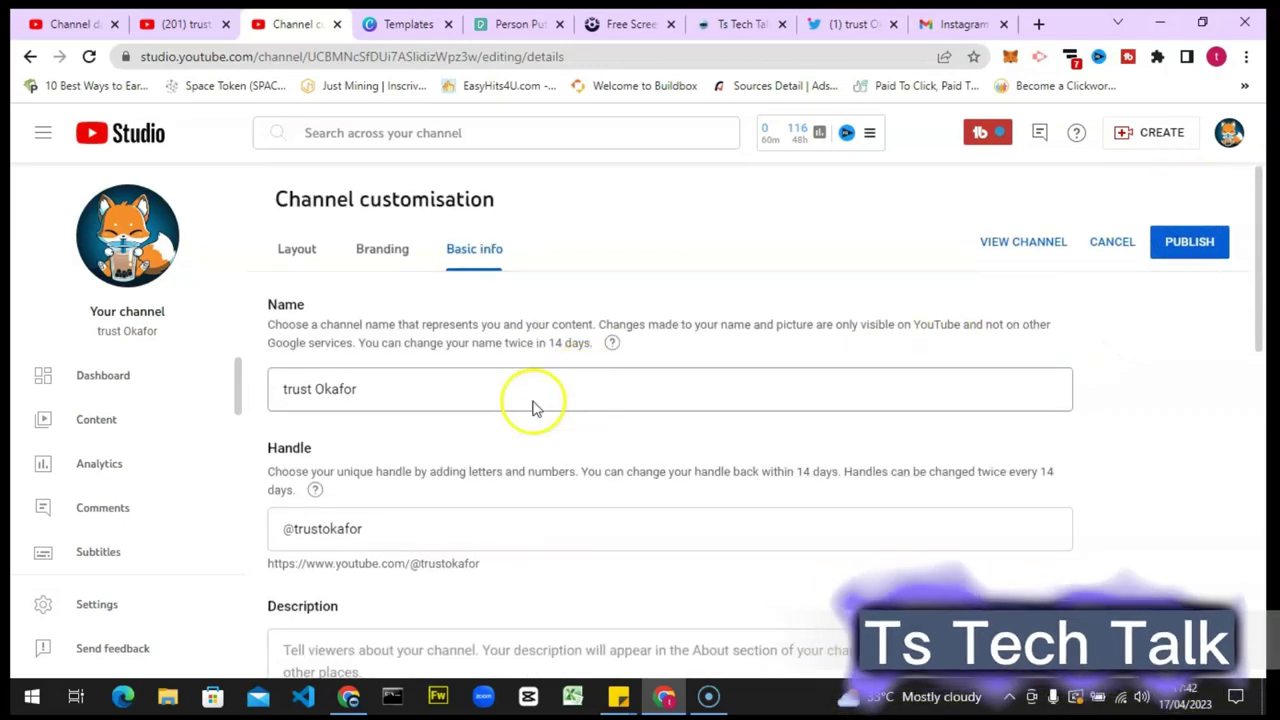
Publish the customisation from the Branding tab and switch to the public YouTube channel tab
{"action": "left_click", "coordinate": [399, 252]}
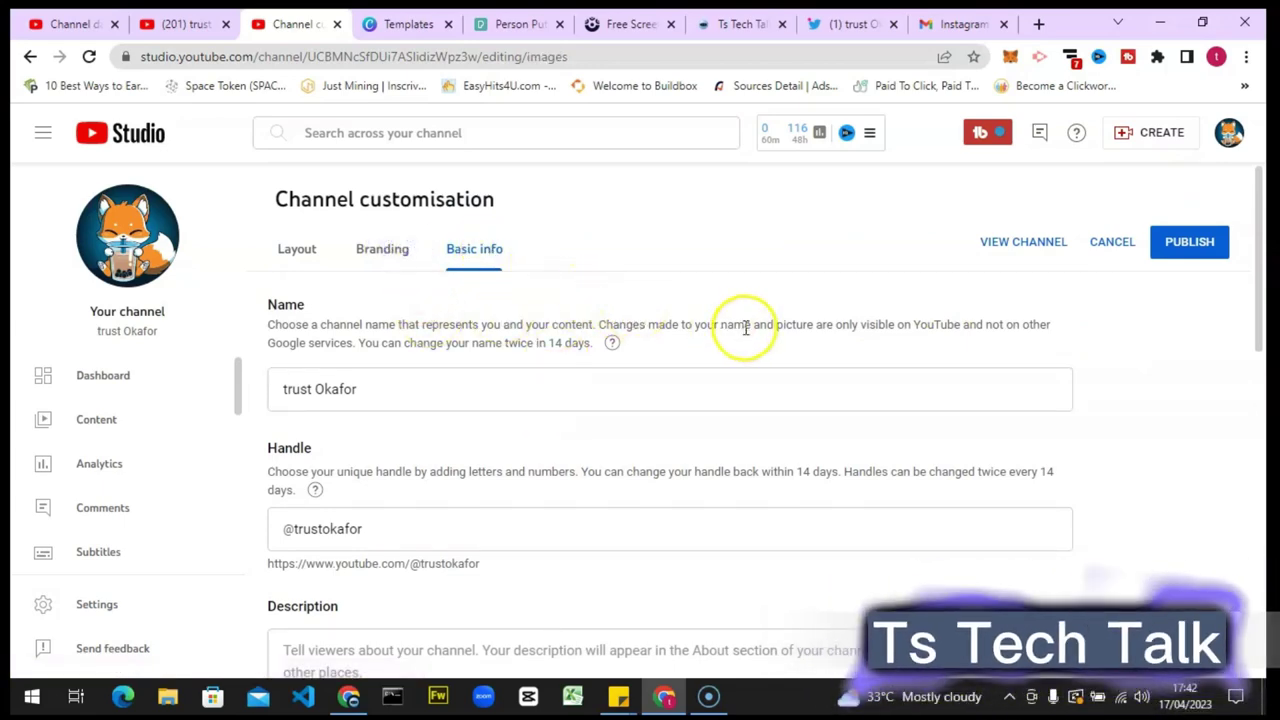
{"action": "scroll", "coordinate": [757, 325], "scroll_direction": "down", "scroll_amount": 3}
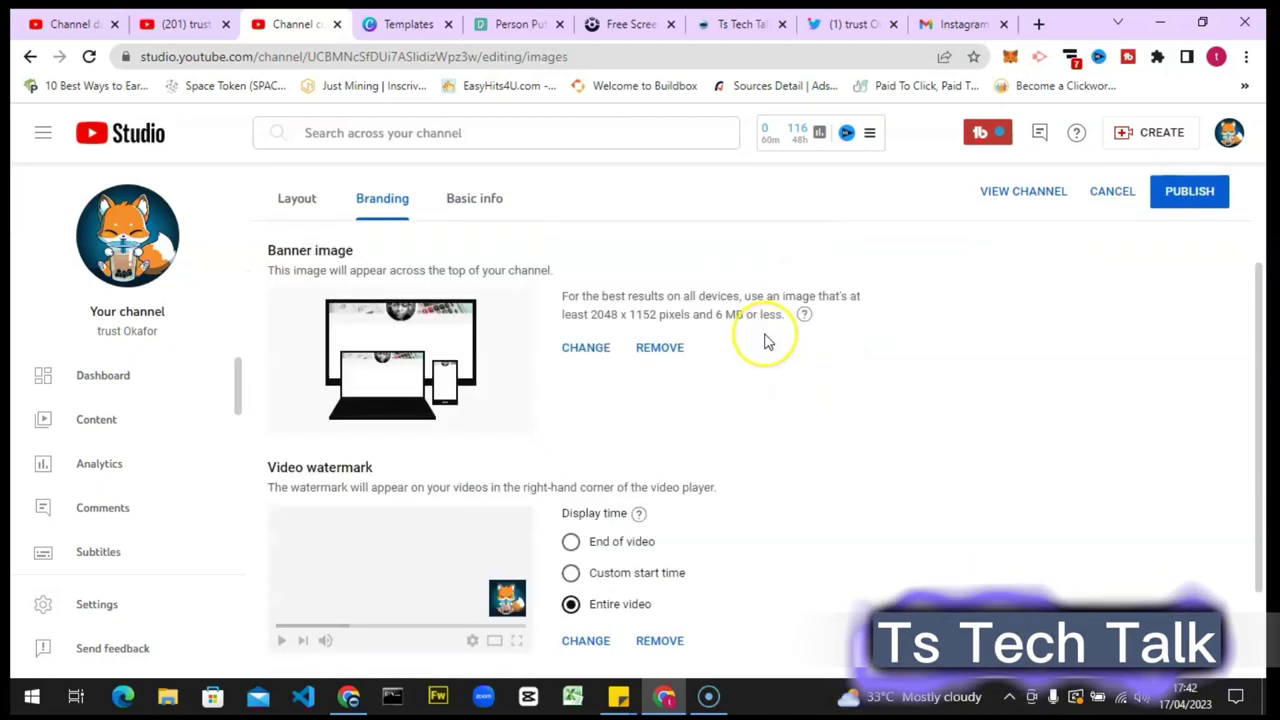
{"action": "left_click", "coordinate": [1192, 193]}
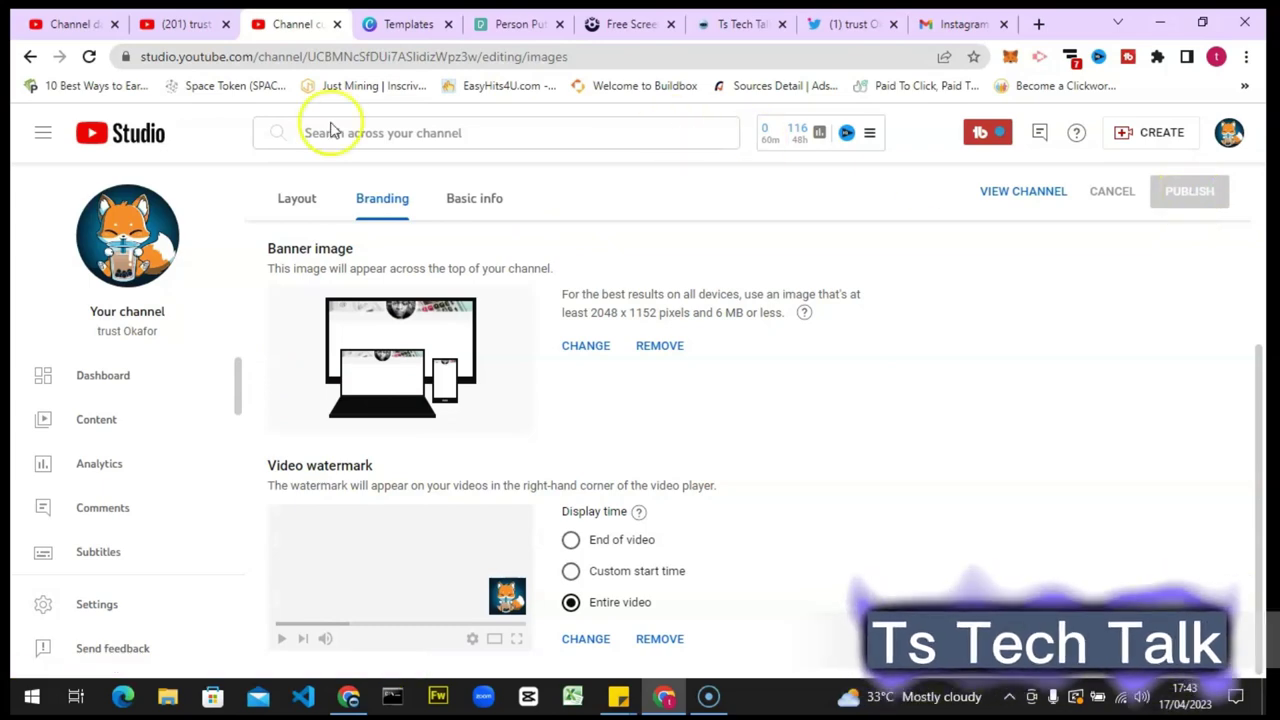
{"action": "left_click", "coordinate": [180, 28]}
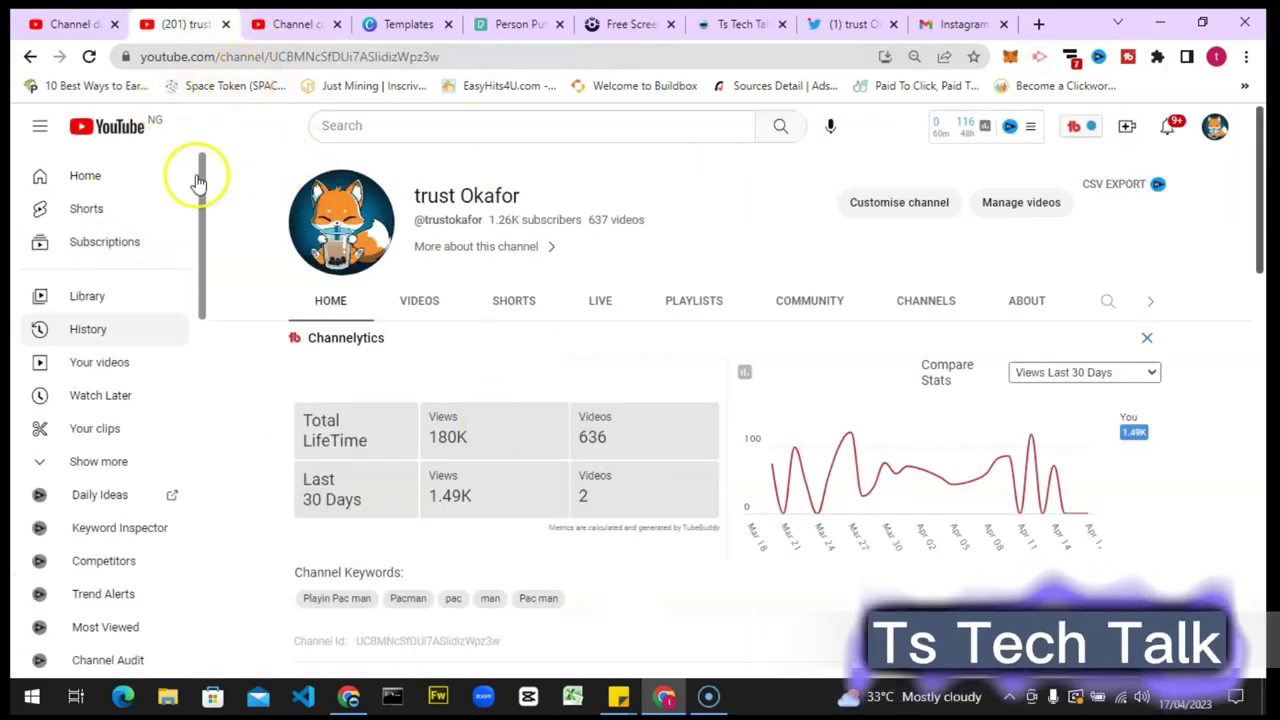
Reload the channel page and review the new banner and the About page's links
{"action": "left_click", "coordinate": [93, 57]}
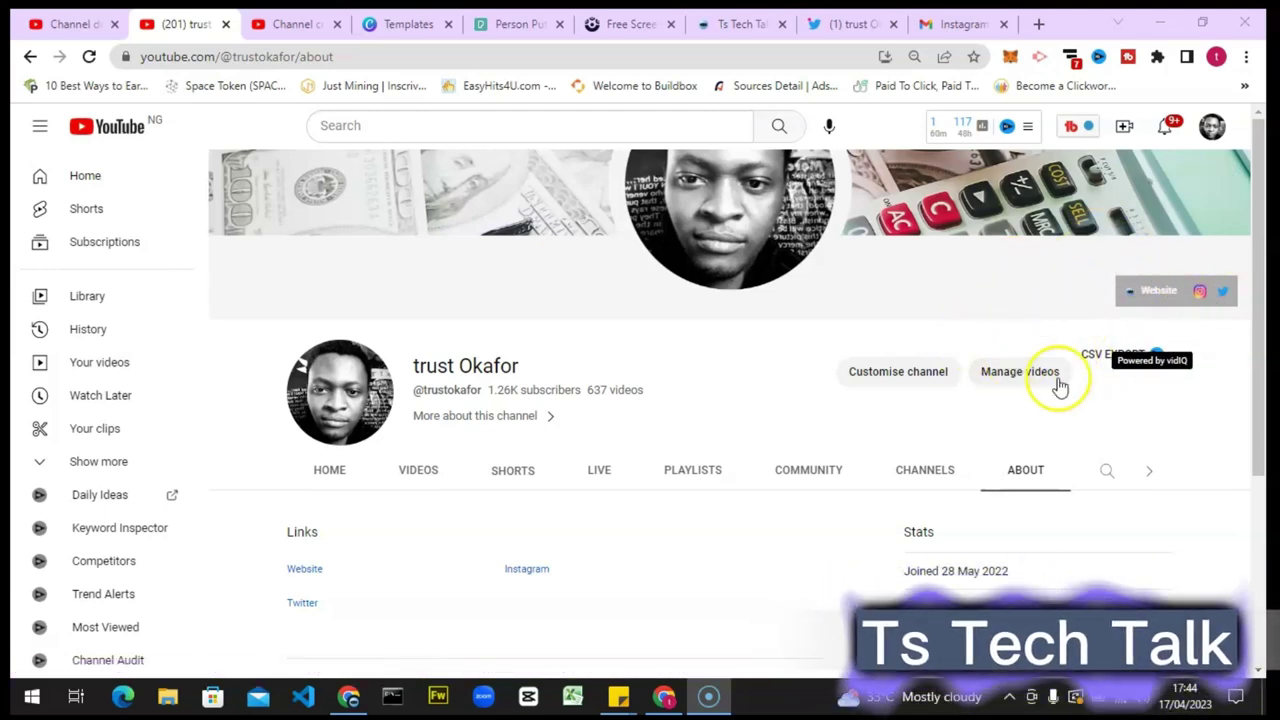
{"action": "scroll", "coordinate": [1152, 375], "scroll_direction": "down", "scroll_amount": 3}
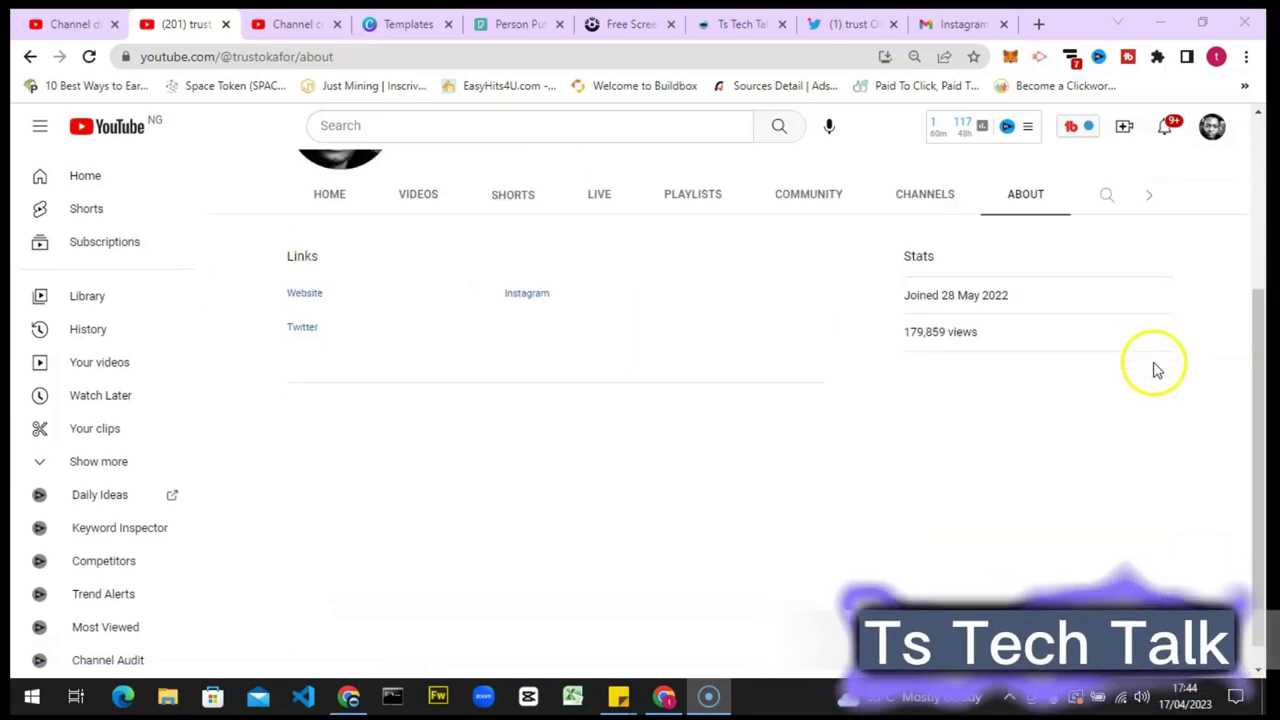
{"action": "scroll", "coordinate": [640, 435], "scroll_direction": "up", "scroll_amount": 3}
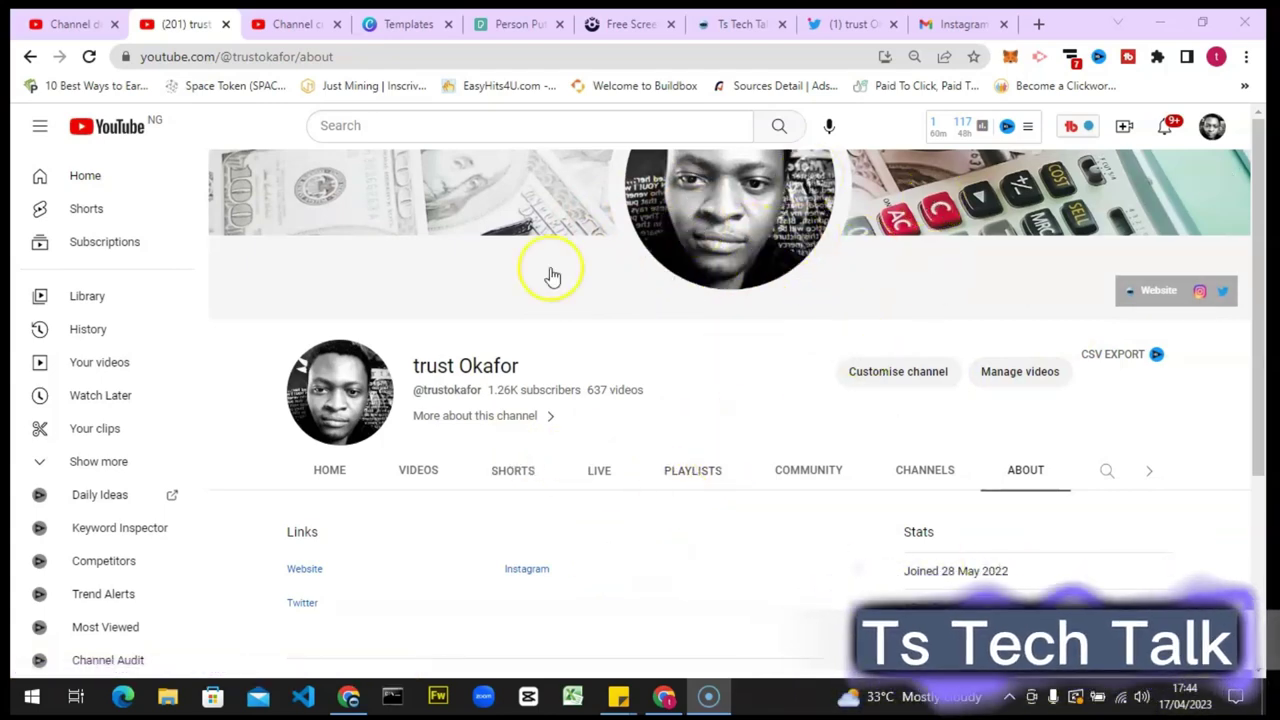
{"action": "scroll", "coordinate": [949, 486], "scroll_direction": "down", "scroll_amount": 2}
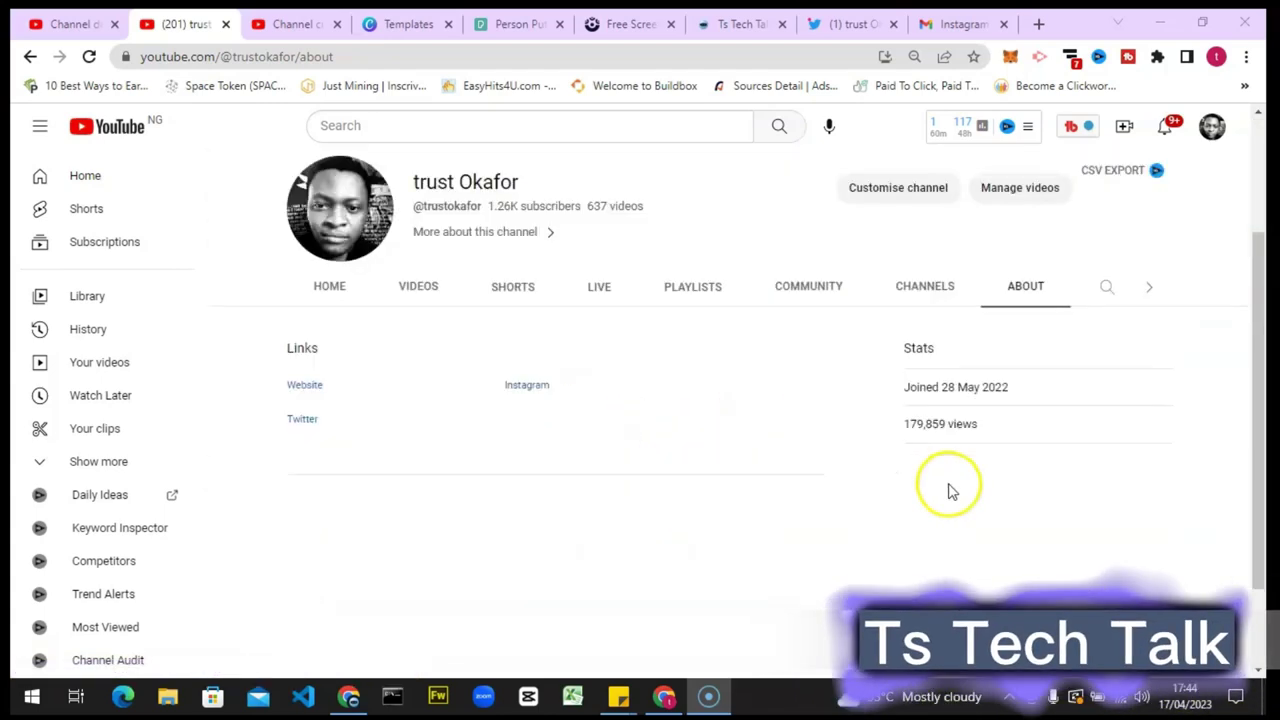
{"action": "scroll", "coordinate": [680, 450], "scroll_direction": "up", "scroll_amount": 2}
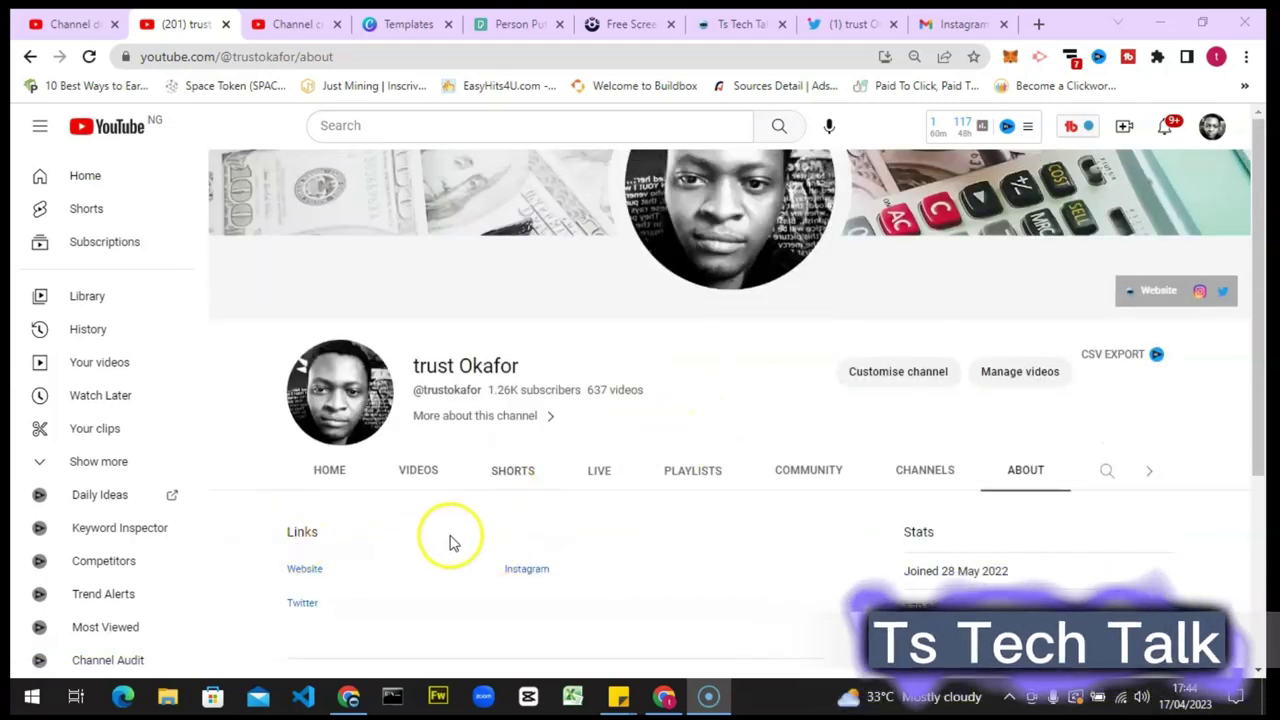
Check the email holding the Instagram link, then go back to the Studio customisation page
{"action": "left_click", "coordinate": [975, 22]}
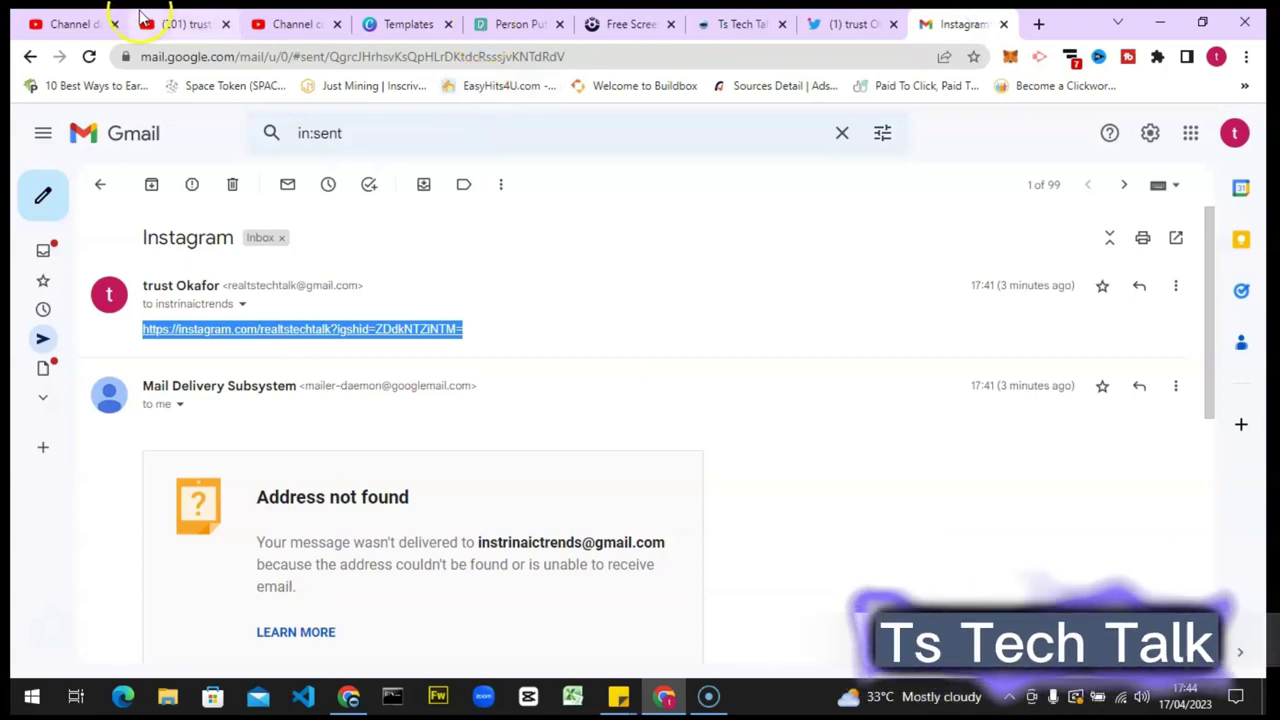
{"action": "left_click", "coordinate": [168, 22]}
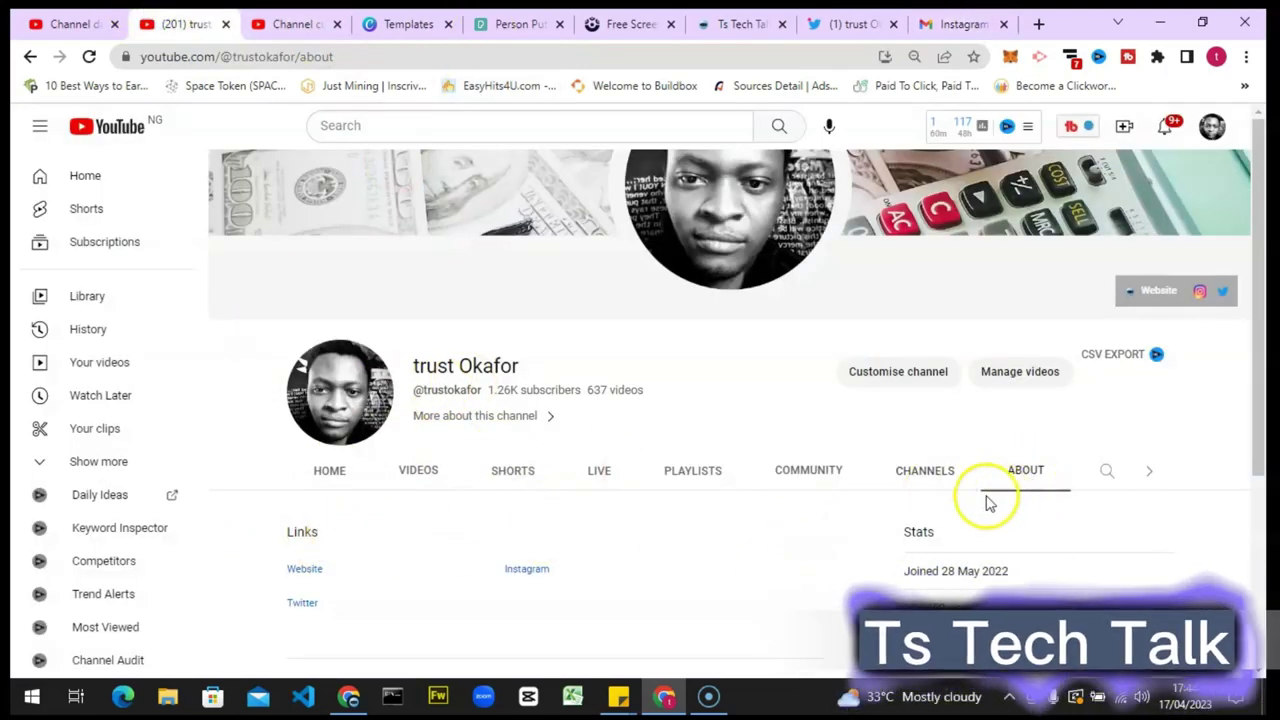
{"action": "left_click", "coordinate": [285, 22]}
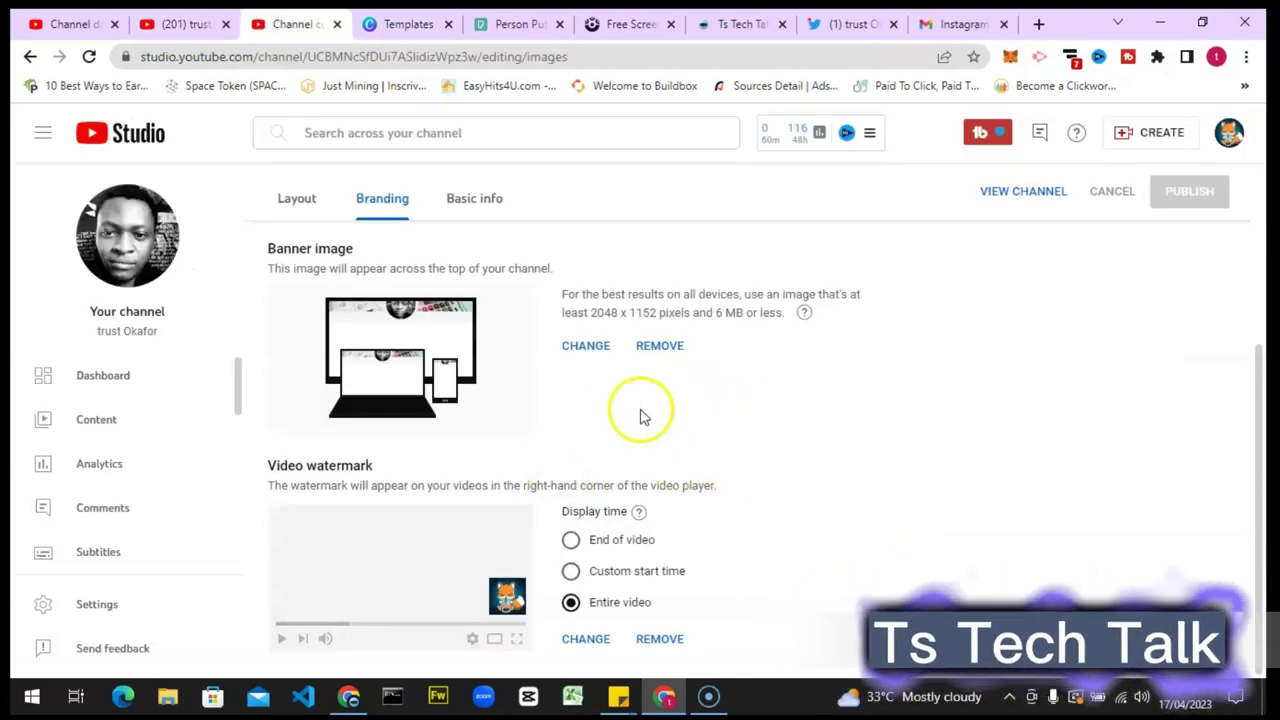
Open the Basic info tab and select the channel description field
{"action": "scroll", "coordinate": [757, 406], "scroll_direction": "up", "scroll_amount": 3}
{"action": "left_click", "coordinate": [472, 249]}
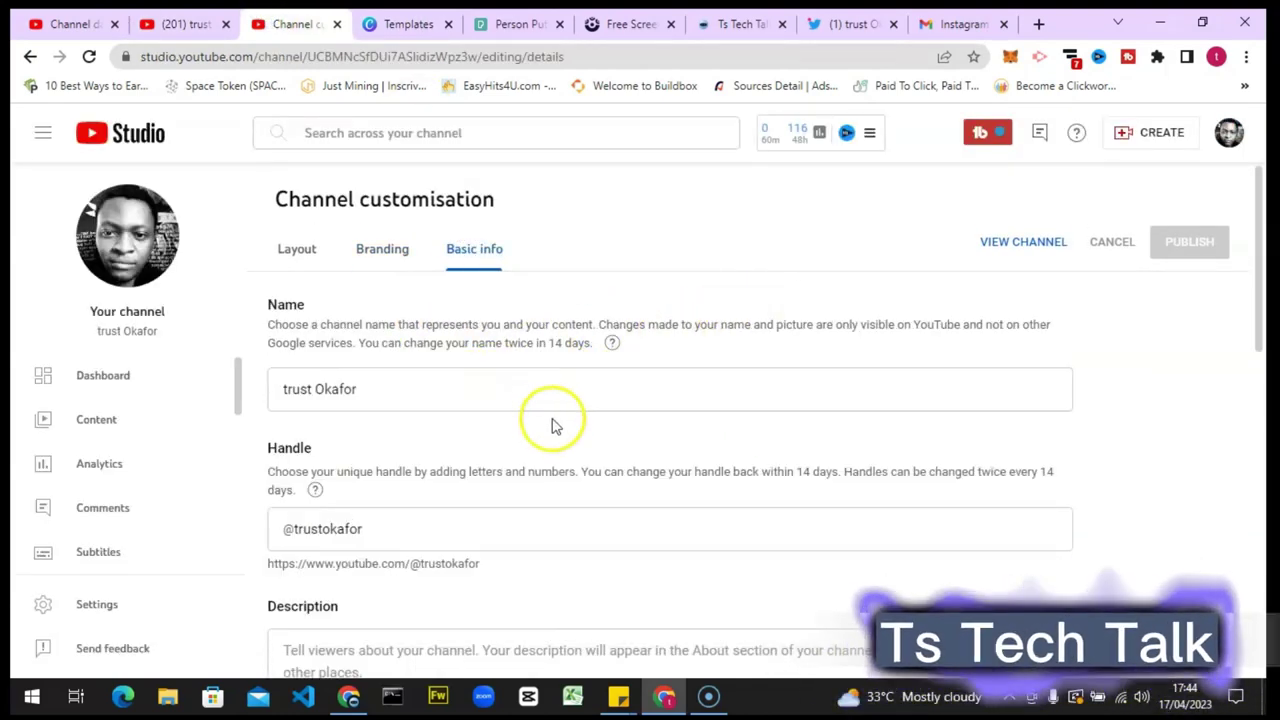
{"action": "scroll", "coordinate": [555, 425], "scroll_direction": "down", "scroll_amount": 2}
{"action": "left_click", "coordinate": [462, 502]}
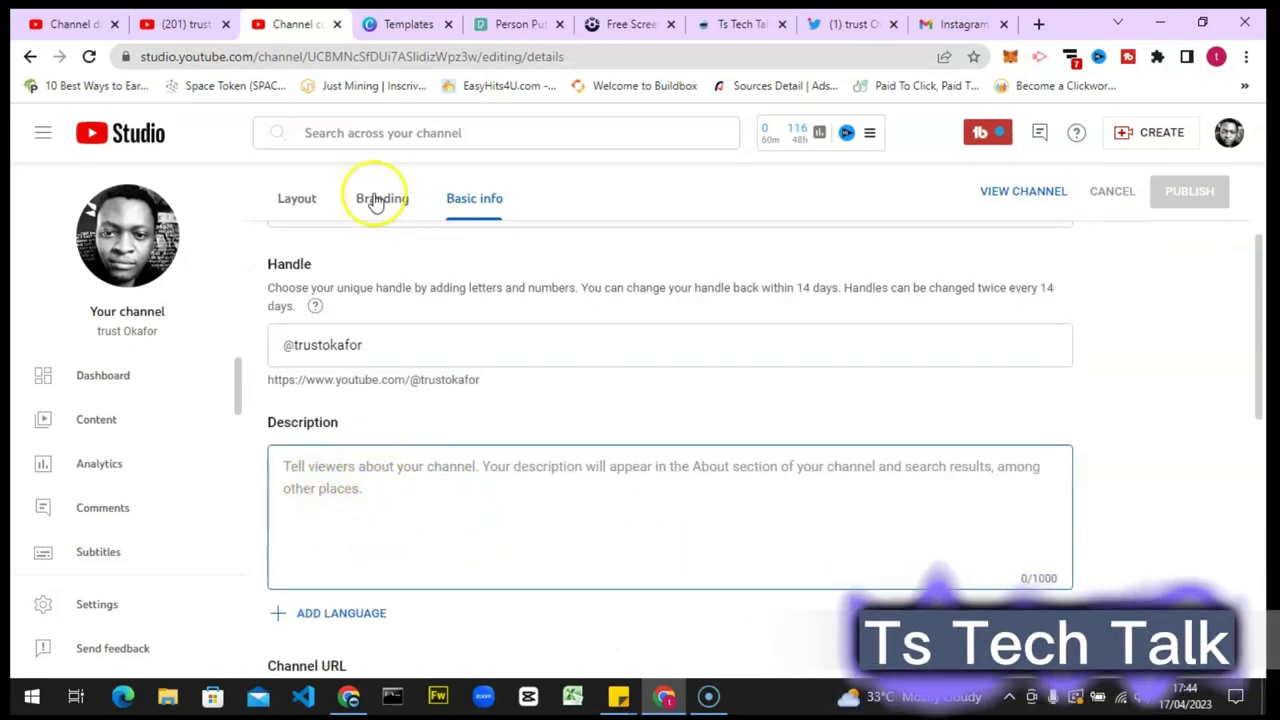
Compare against the channel About page, then scroll Studio down to the Links section
{"action": "left_click", "coordinate": [188, 20]}
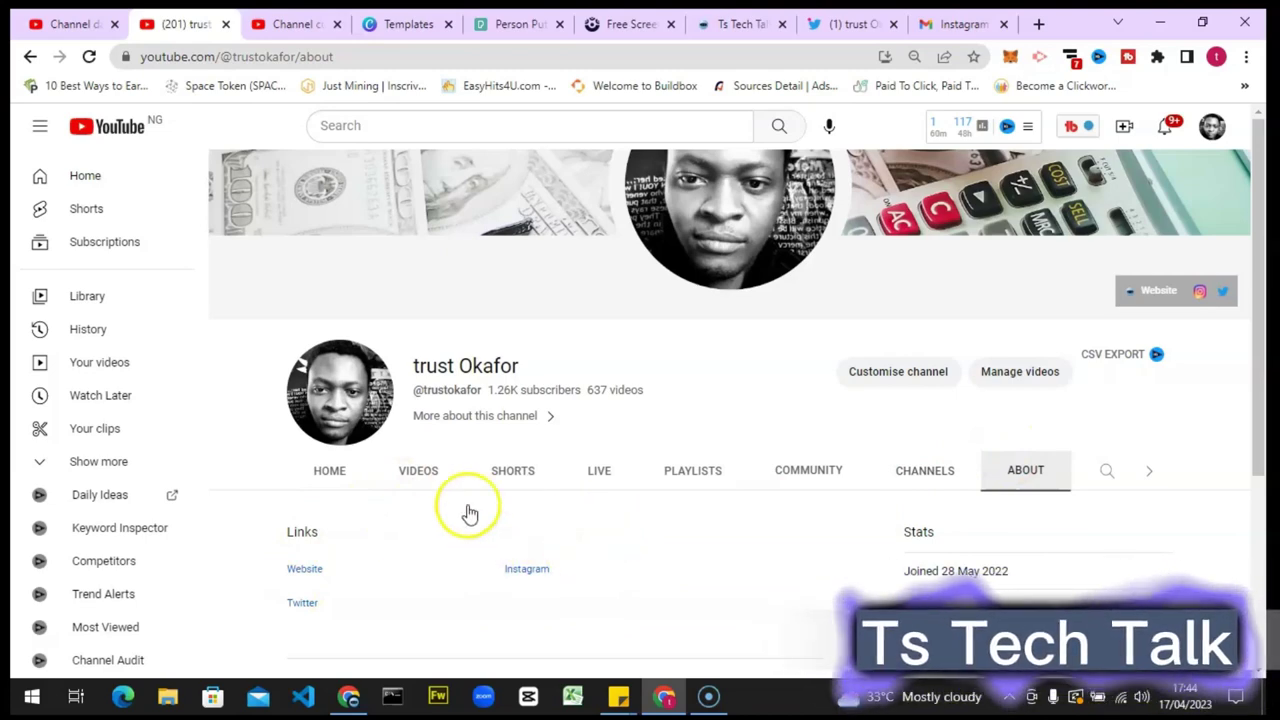
{"action": "left_click", "coordinate": [328, 16]}
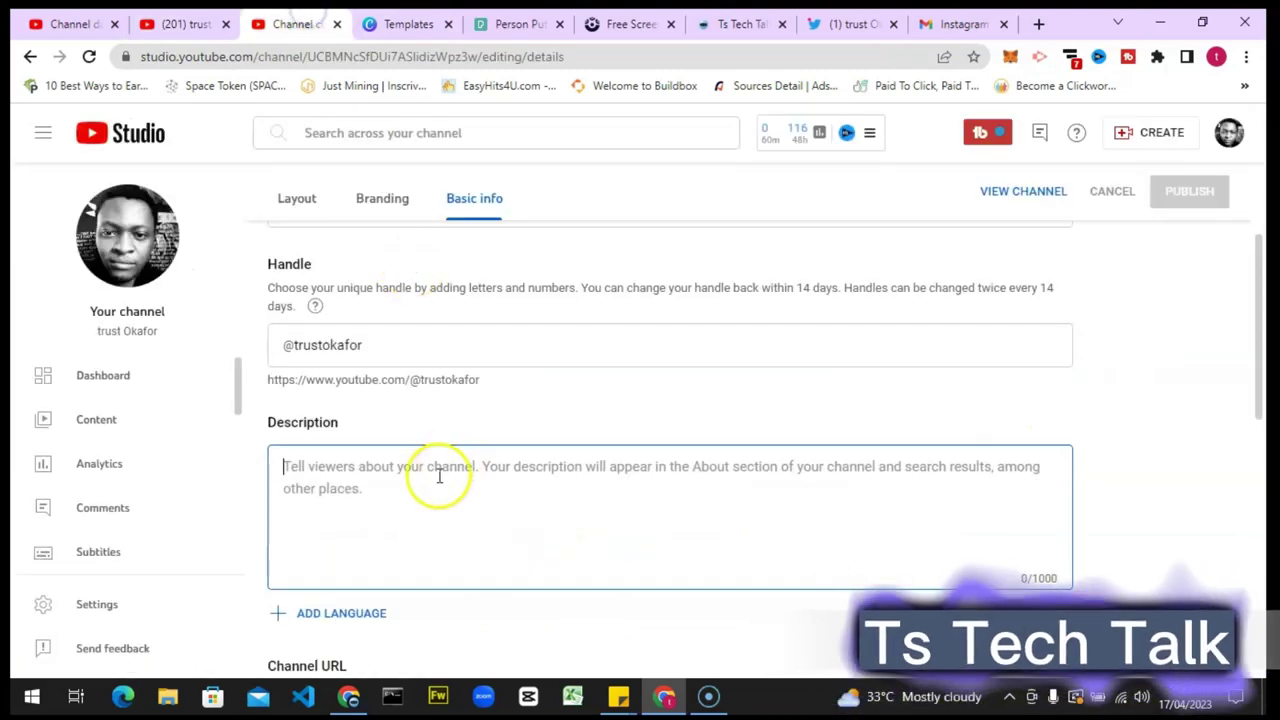
{"action": "scroll", "coordinate": [480, 530], "scroll_direction": "down", "scroll_amount": 3}
{"action": "scroll", "coordinate": [530, 583], "scroll_direction": "down", "scroll_amount": 2}
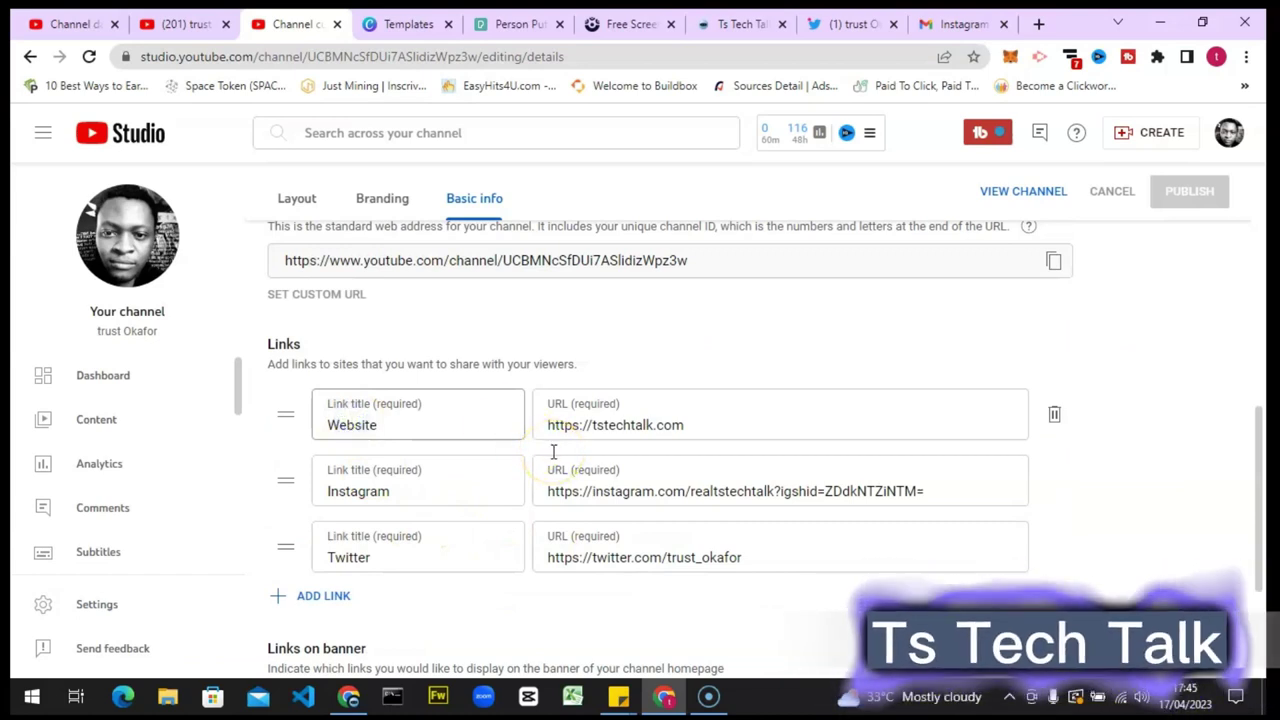
Replace the 'Website' link title with 'Ts Tech Talk' and publish the change
{"action": "key", "text": "ctrl+a"}
{"action": "type", "text": "T"}
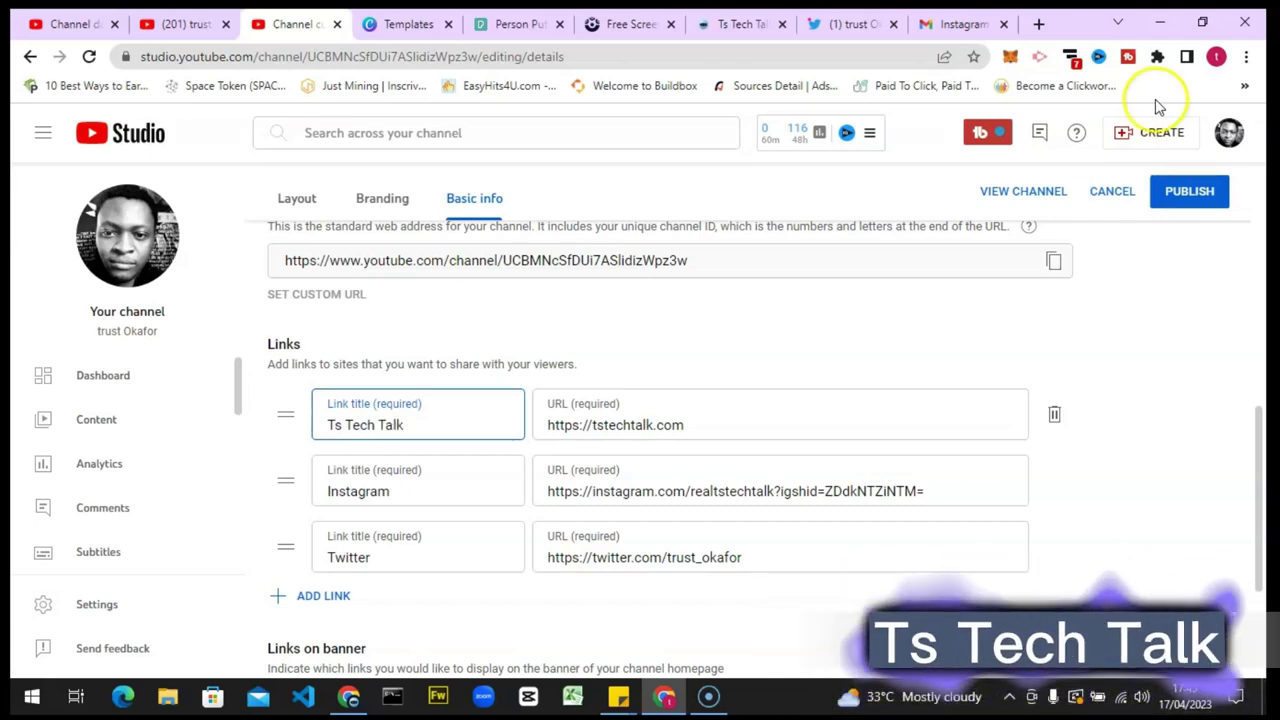
{"action": "left_click", "coordinate": [1208, 186]}
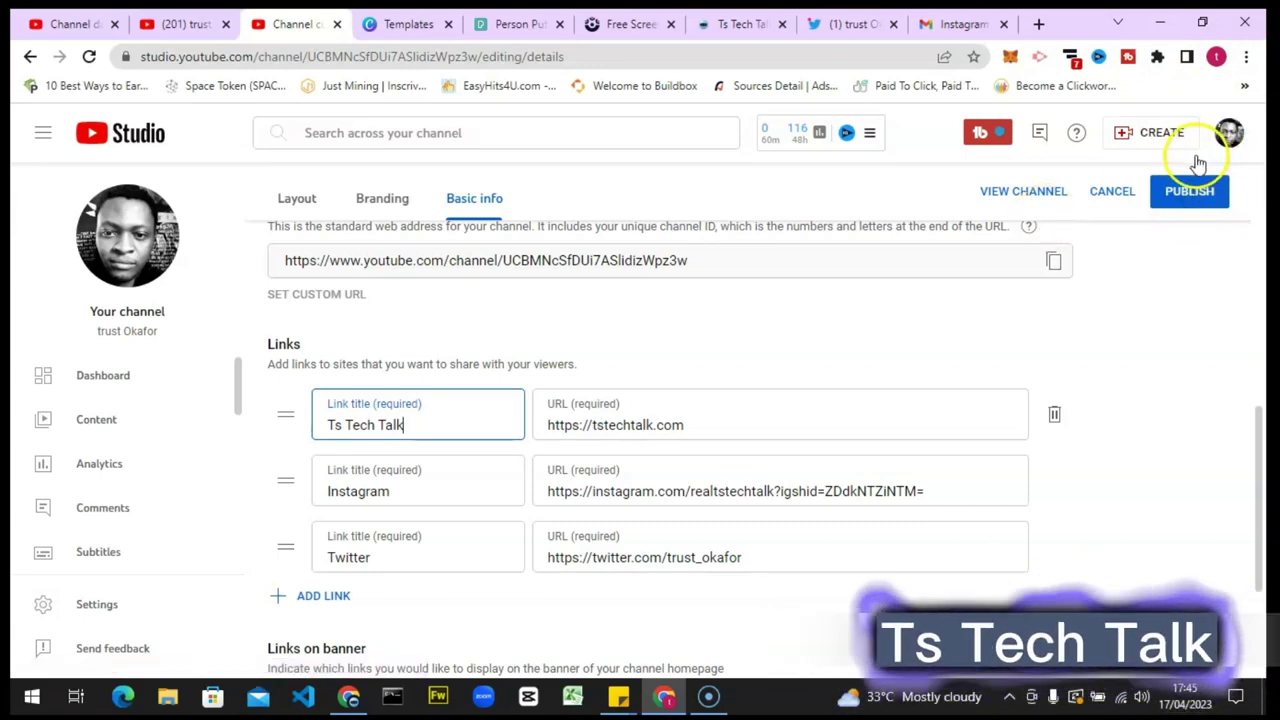